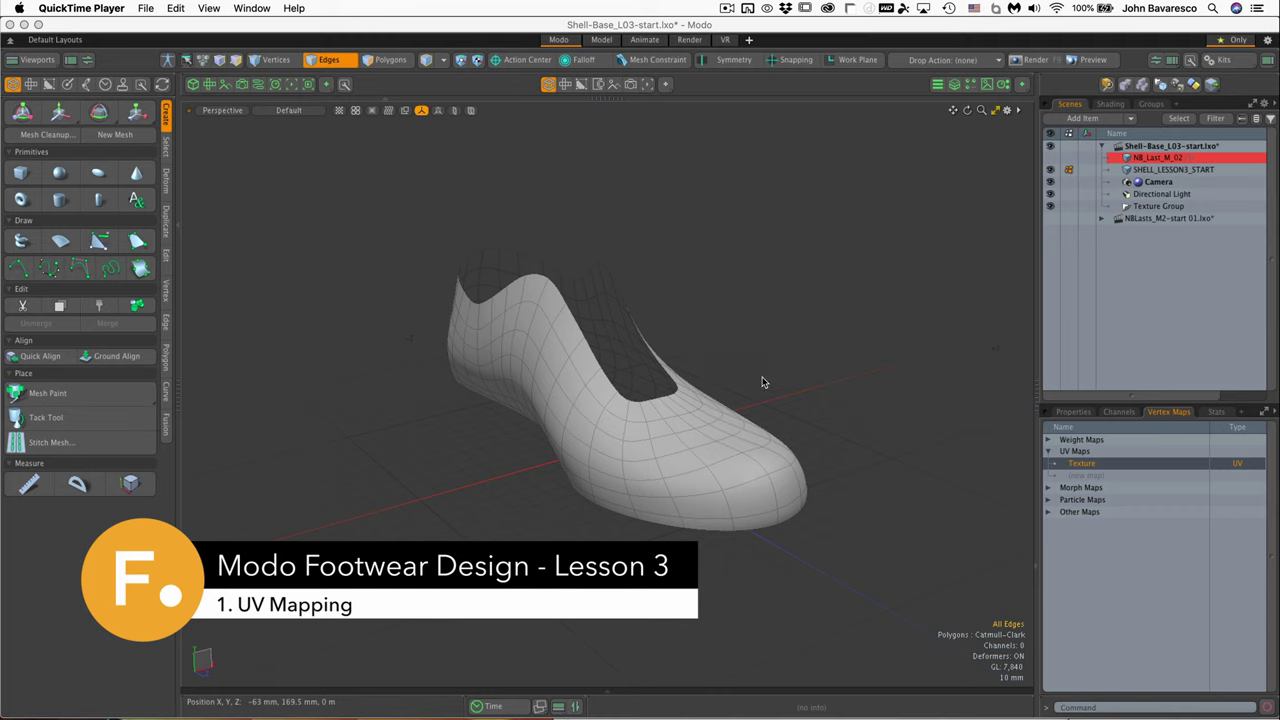
- Compare the shell with the wireframe last by toggling the visibility of NB_Last_M_02 and viewing both from several angles
{"action": "left_click_drag", "start_coordinate": [604, 402], "coordinate": [935, 305], "text": "alt"}
{"action": "left_click", "coordinate": [1050, 157]}
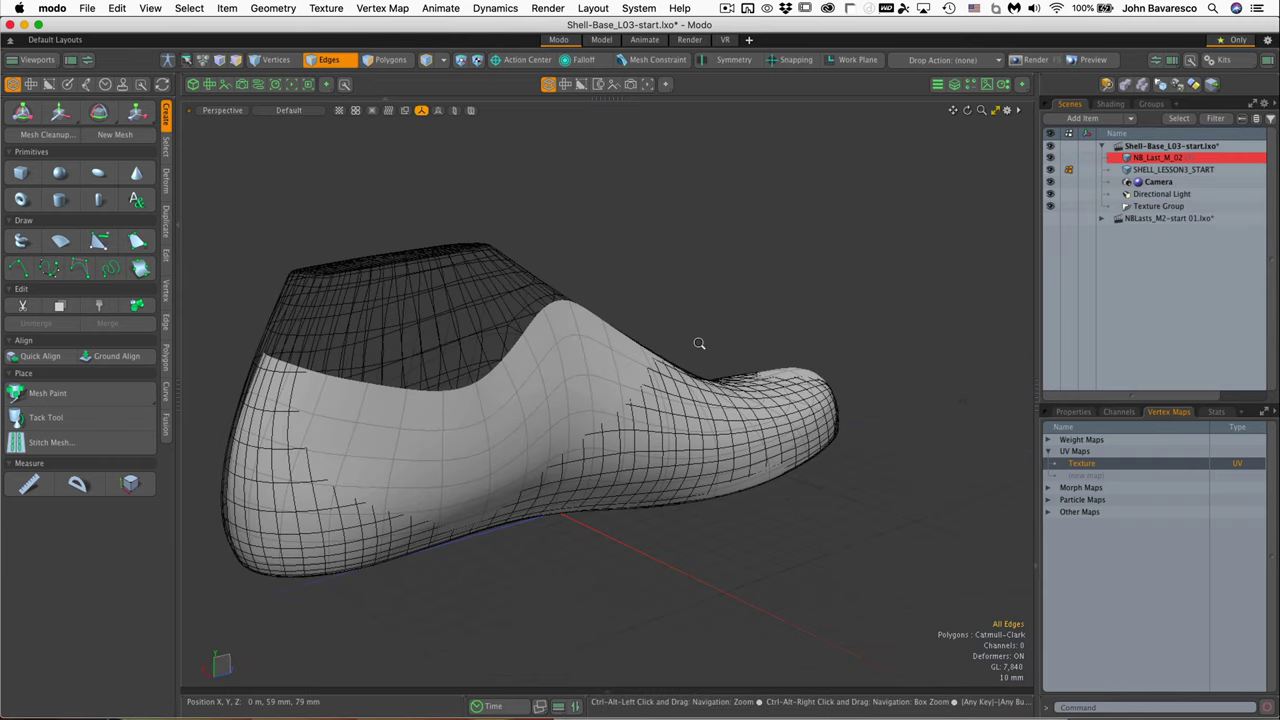
{"action": "left_click_drag", "start_coordinate": [697, 346], "coordinate": [623, 605], "text": "alt"}
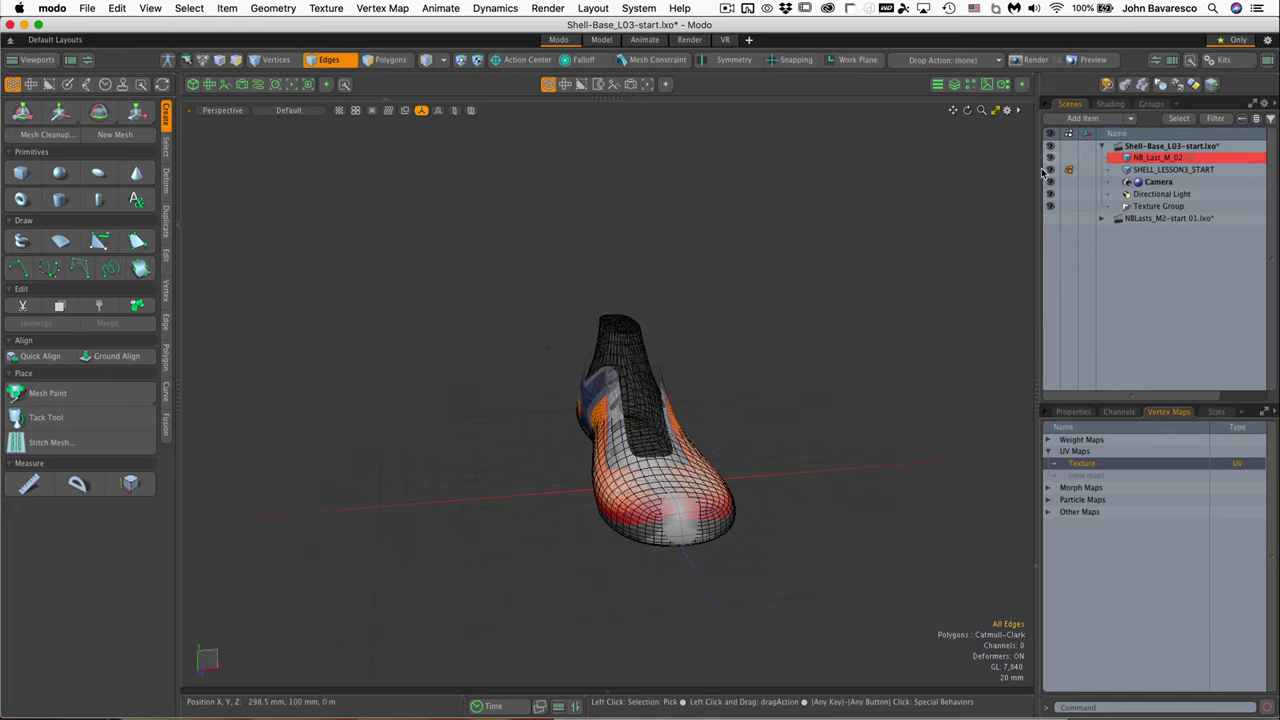
{"action": "left_click", "coordinate": [1050, 157]}
{"action": "left_click_drag", "start_coordinate": [700, 450], "coordinate": [812, 526], "text": "alt"}
{"action": "key", "text": "2"}
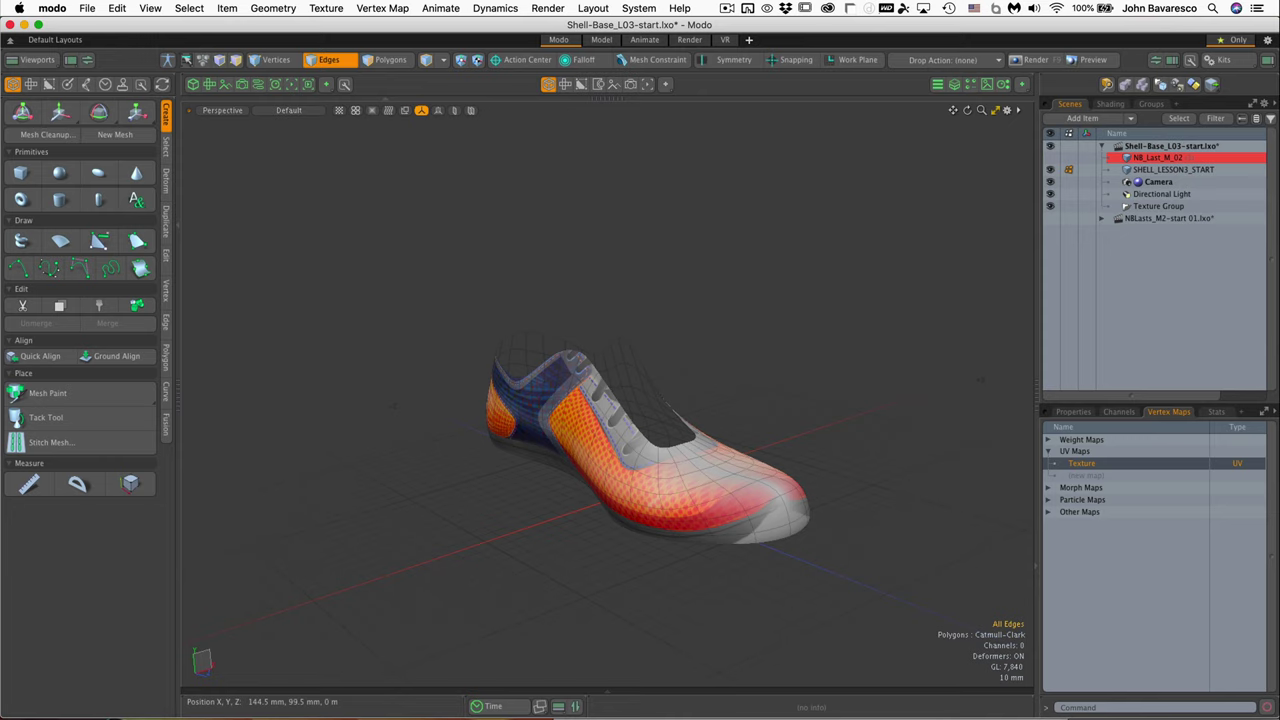
- Examine how the shell's texture relates to its flat UV layout, and review the hippo UV transform animation
{"action": "key", "text": "super+Tab"}
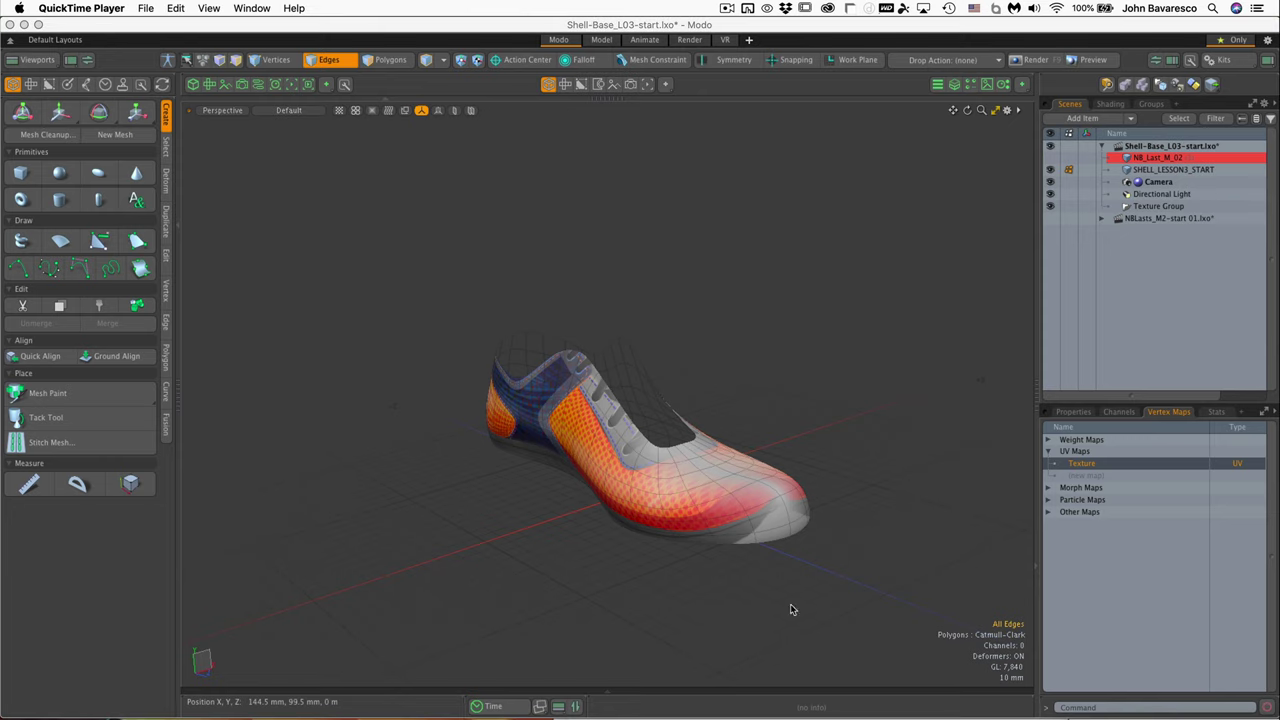
{"action": "left_click", "coordinate": [613, 502]}
{"action": "left_click_drag", "start_coordinate": [613, 502], "coordinate": [564, 521], "text": "alt"}
{"action": "key", "text": "2"}
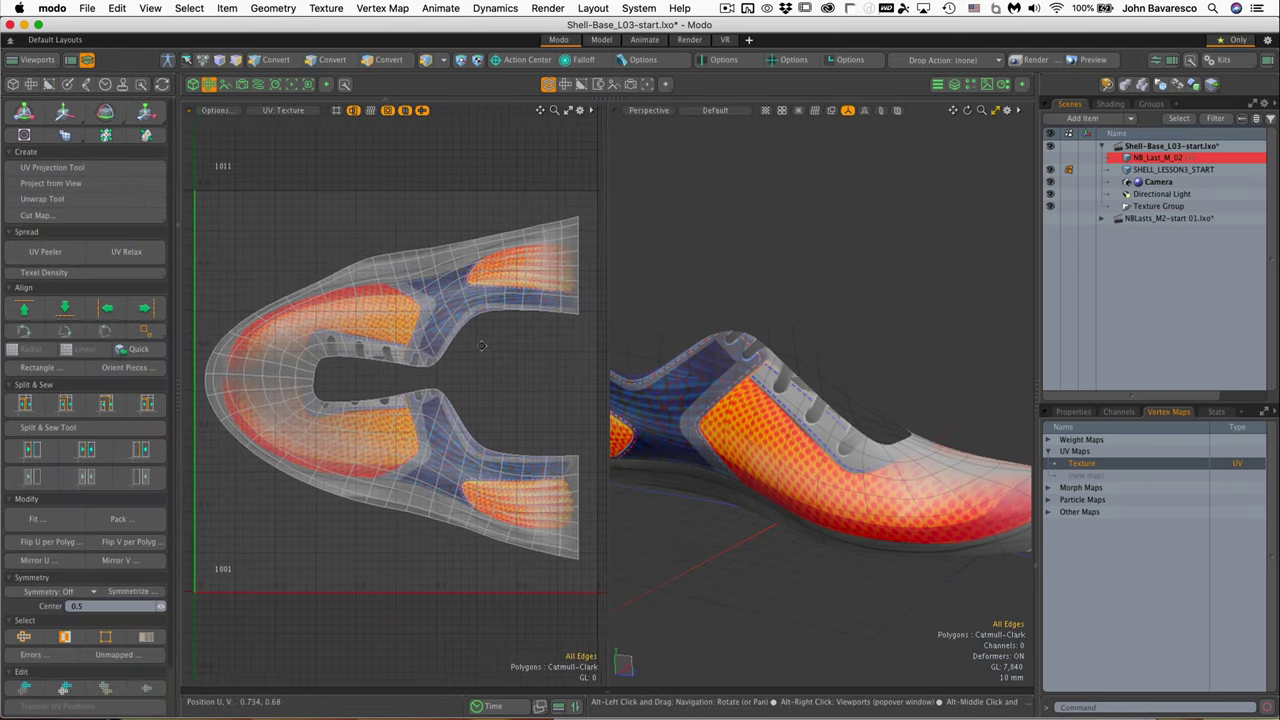
{"action": "left_click_drag", "start_coordinate": [483, 346], "coordinate": [473, 350], "text": "alt"}
{"action": "left_click_drag", "start_coordinate": [780, 418], "coordinate": [822, 370], "text": "alt"}
{"action": "key", "text": "2"}
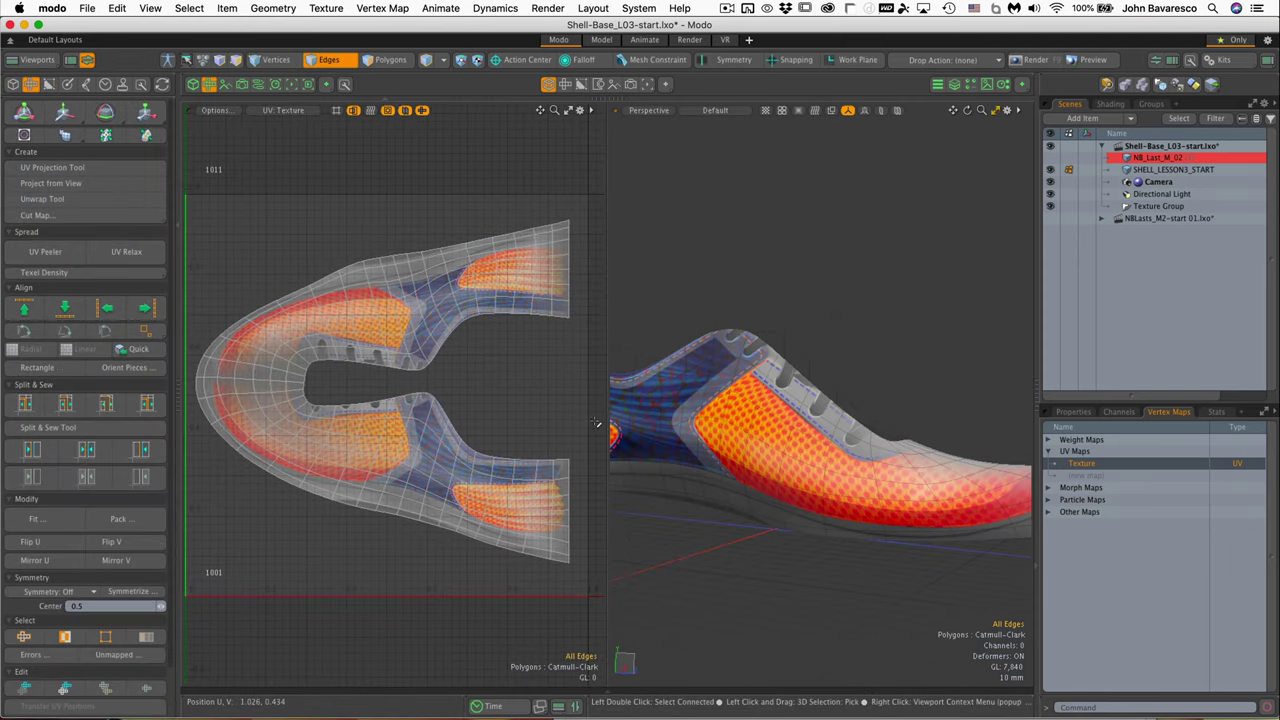
{"action": "left_click_drag", "start_coordinate": [496, 428], "coordinate": [510, 419], "text": "alt"}
{"action": "left_click_drag", "start_coordinate": [797, 436], "coordinate": [846, 514], "text": "alt"}
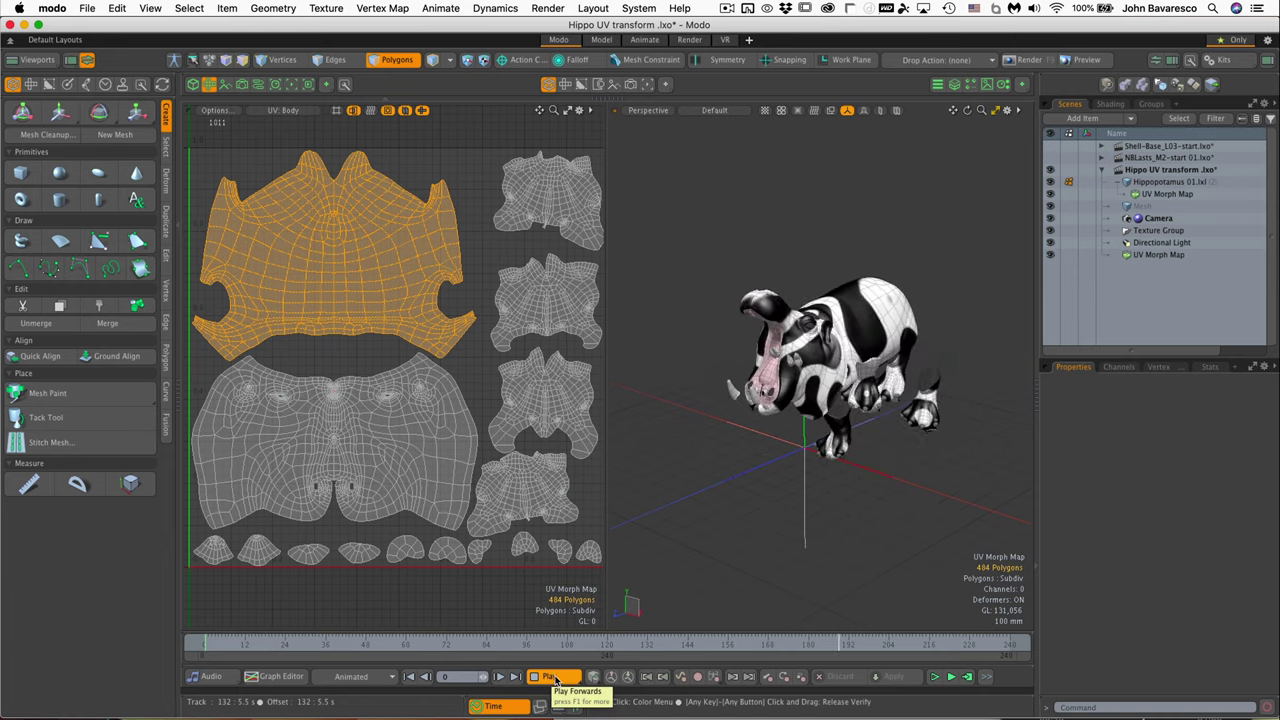
{"action": "left_click", "coordinate": [555, 677]}
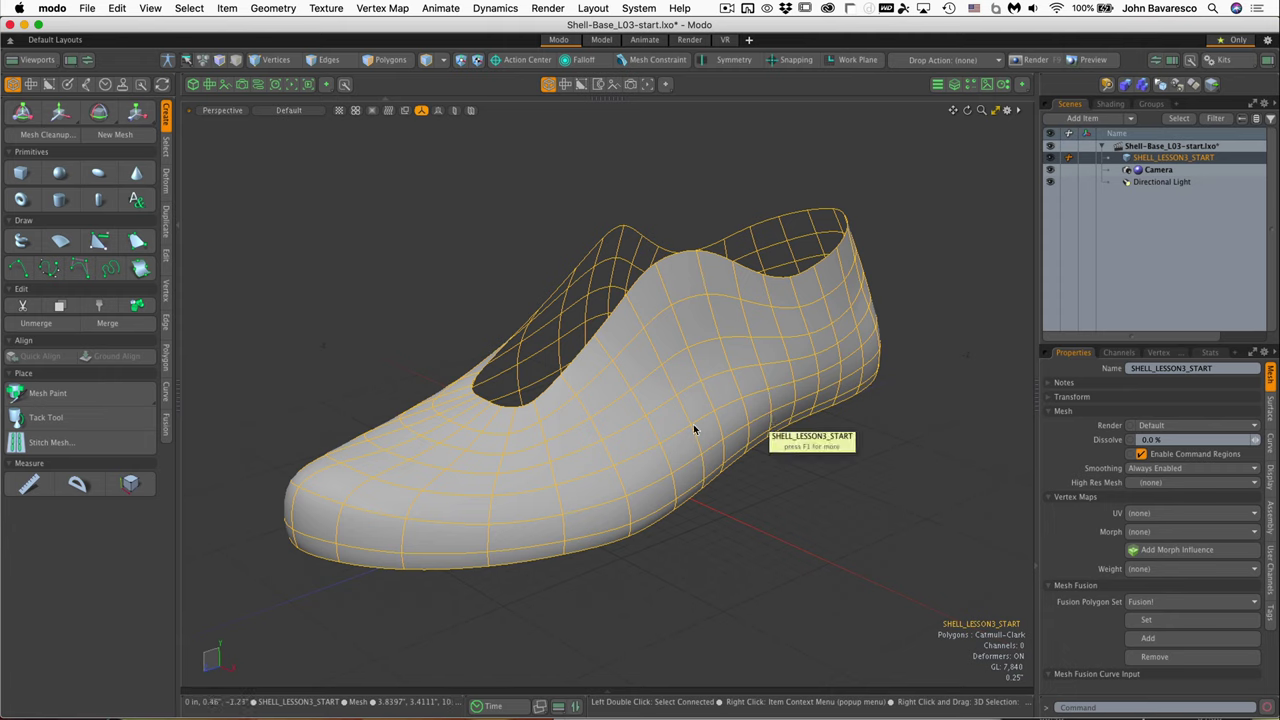
- Select the band of polygons around the shell's ankle opening and examine the mesh flow around the shoe
{"action": "left_click_drag", "start_coordinate": [720, 357], "coordinate": [686, 457], "text": "alt"}
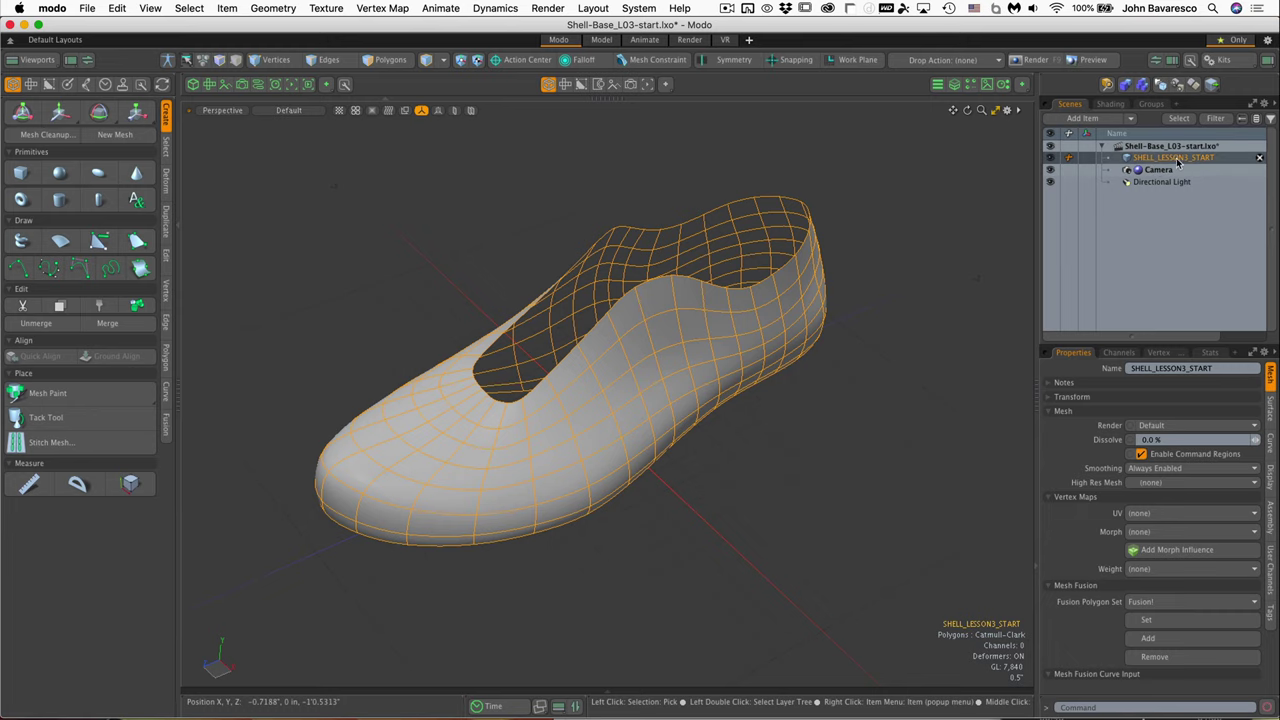
{"action": "left_click_drag", "start_coordinate": [530, 255], "coordinate": [697, 371], "text": "alt"}
{"action": "key", "text": "Escape"}
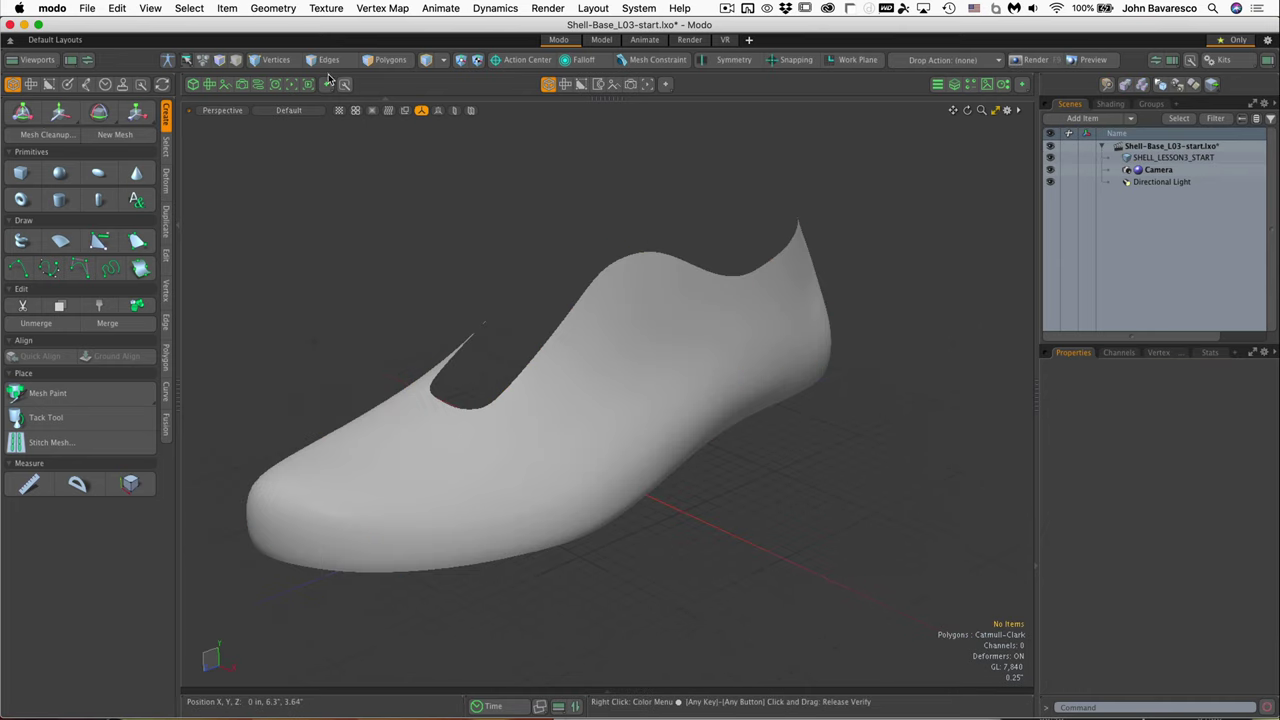
{"action": "left_click", "coordinate": [388, 60]}
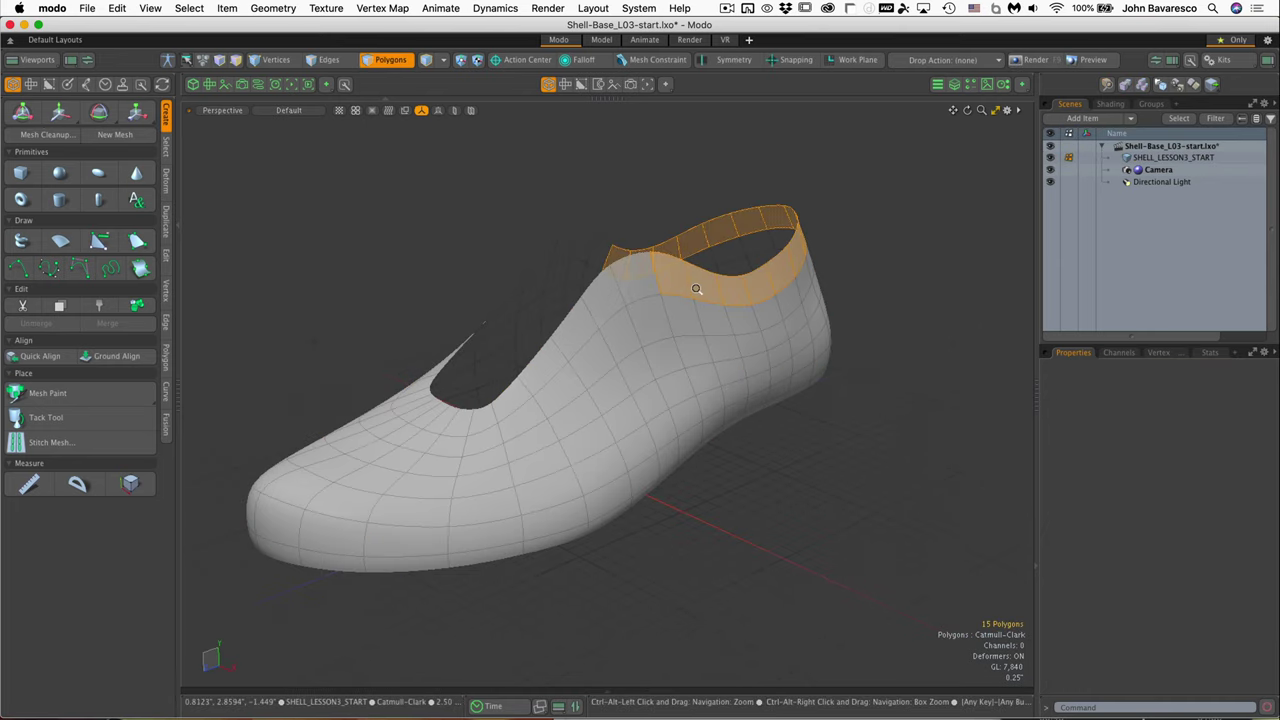
{"action": "left_click_drag", "start_coordinate": [697, 286], "coordinate": [742, 336], "text": "alt"}
{"action": "left_click", "coordinate": [628, 206], "text": "shift"}
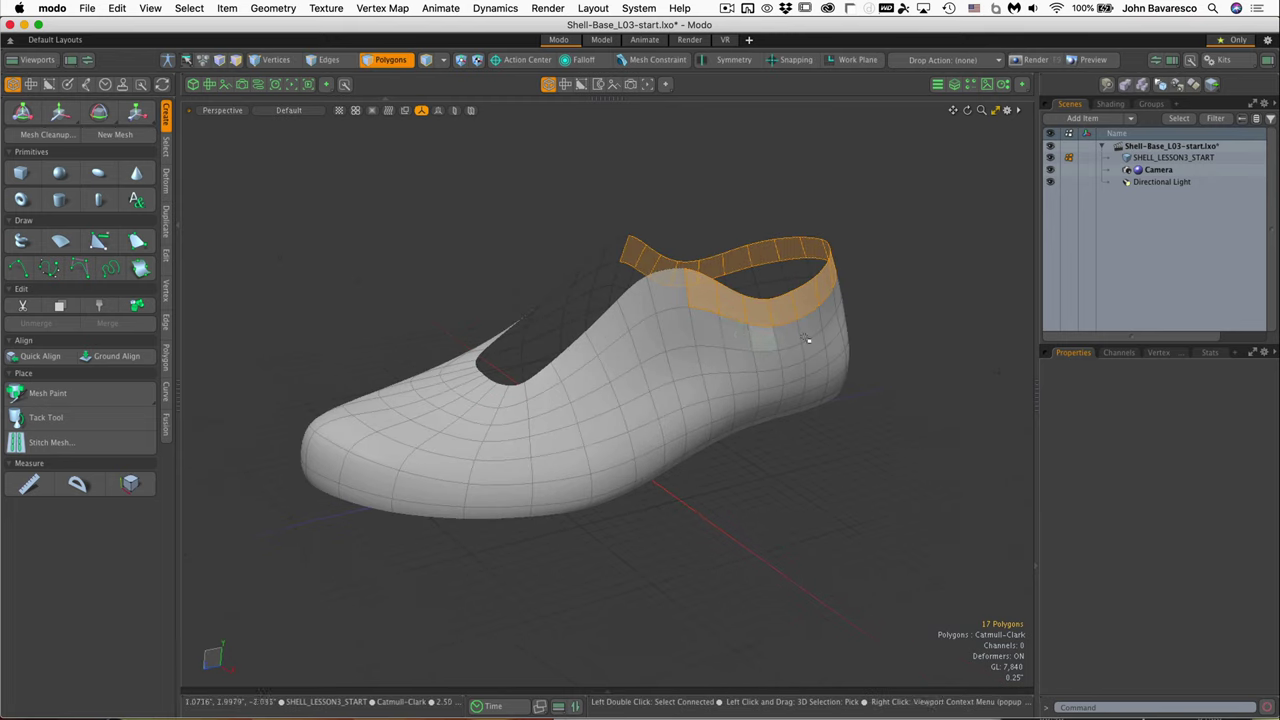
{"action": "left_click_drag", "start_coordinate": [697, 478], "coordinate": [646, 390], "text": "alt"}
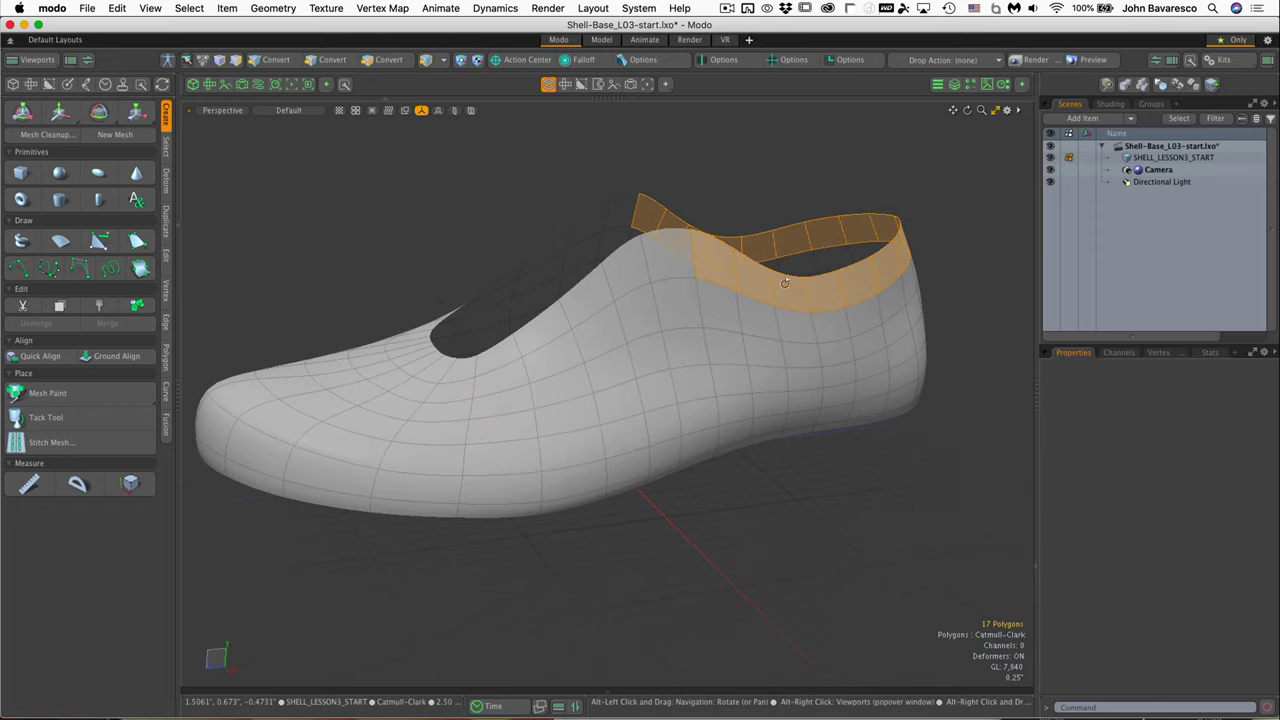
{"action": "left_click_drag", "start_coordinate": [673, 252], "coordinate": [754, 360], "text": "alt"}
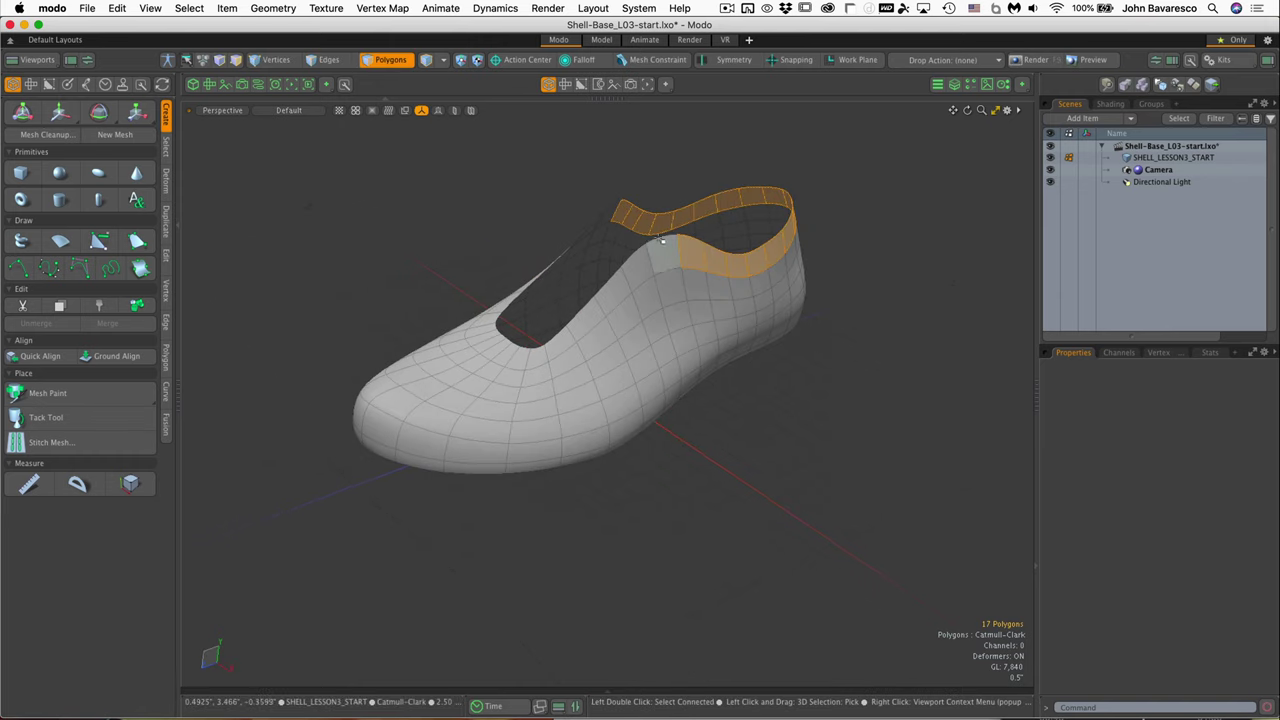
{"action": "left_click_drag", "start_coordinate": [774, 243], "coordinate": [820, 203], "text": "ctrl+alt"}
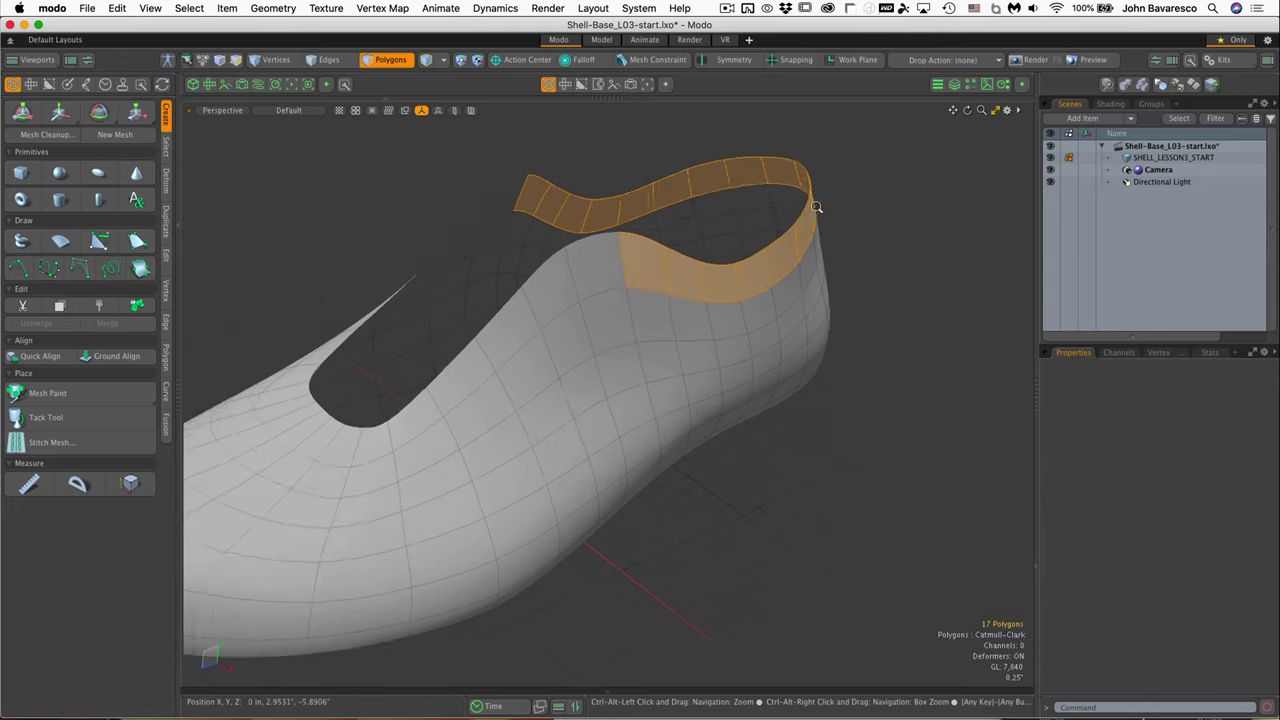
{"action": "left_click_drag", "start_coordinate": [756, 305], "coordinate": [706, 303], "text": "alt"}
{"action": "left_click_drag", "start_coordinate": [685, 365], "coordinate": [779, 353], "text": "alt"}
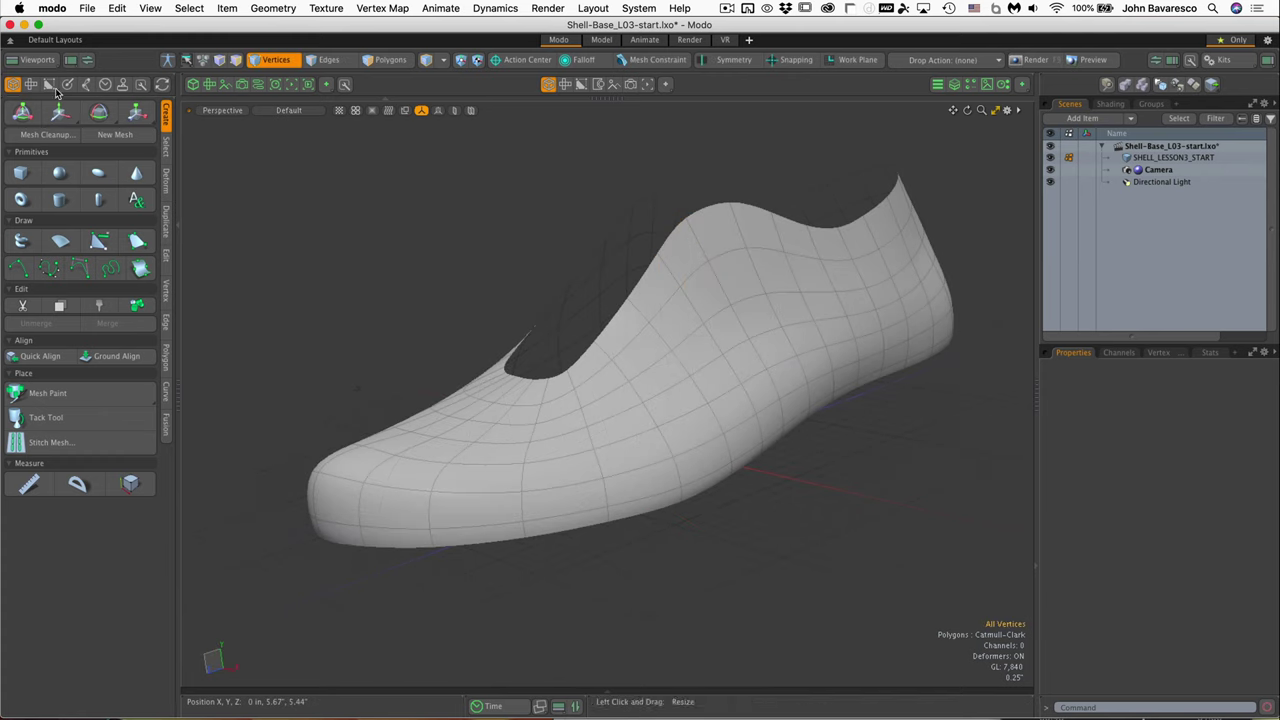
- Bring up the UV editing tools and a UV viewport beside the perspective view of the shell
{"action": "left_click", "coordinate": [31, 85]}
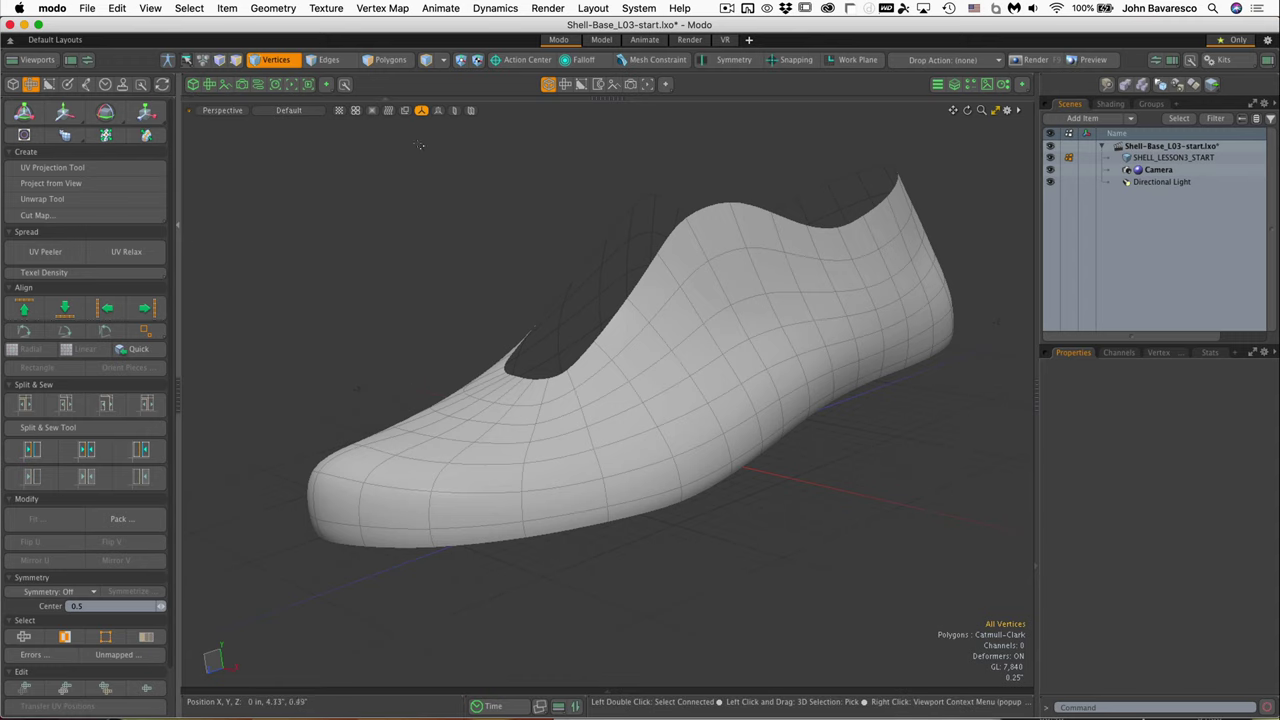
{"action": "left_click", "coordinate": [210, 86]}
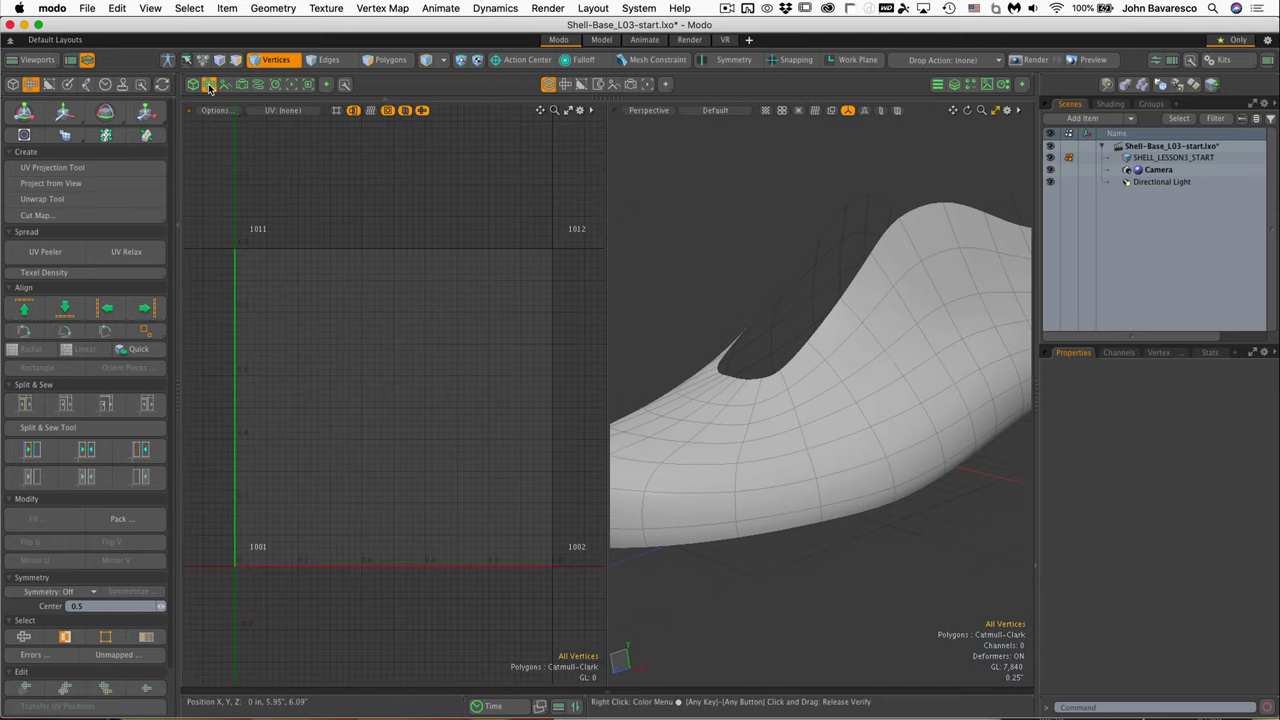
{"action": "left_click_drag", "start_coordinate": [390, 322], "coordinate": [387, 346], "text": "alt"}
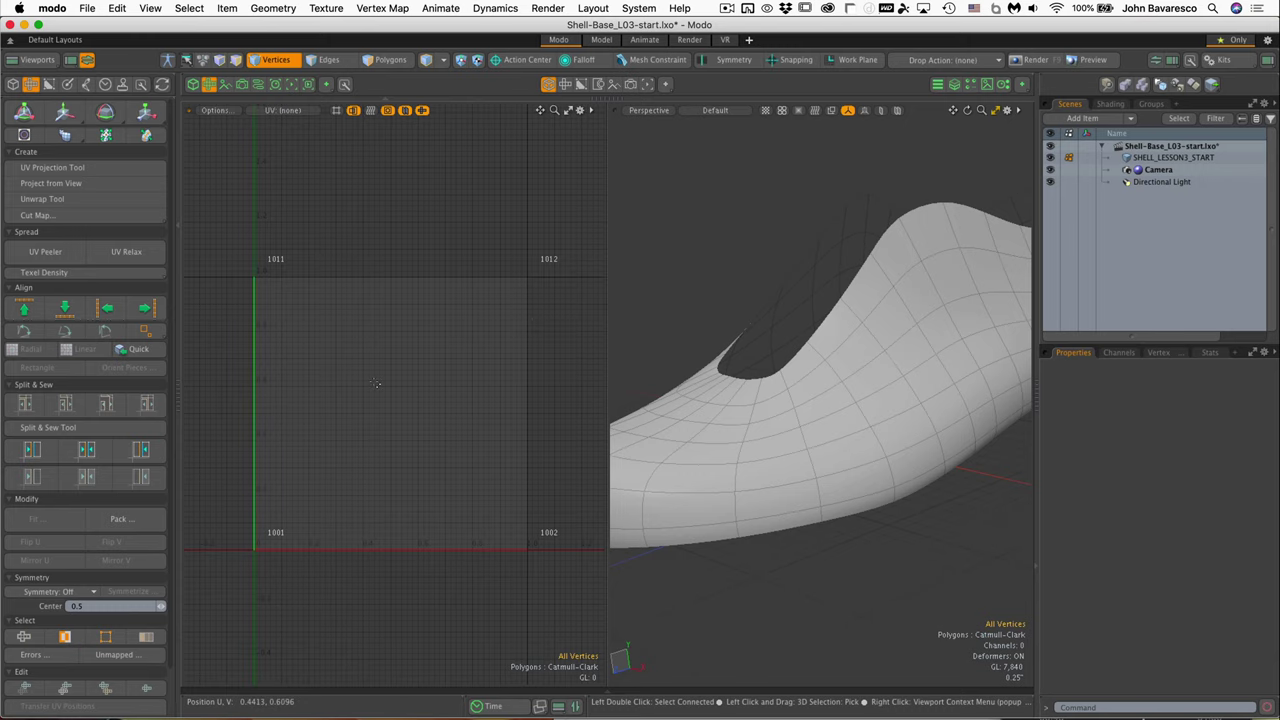
{"action": "left_click_drag", "start_coordinate": [414, 411], "coordinate": [431, 449], "text": "ctrl+alt"}
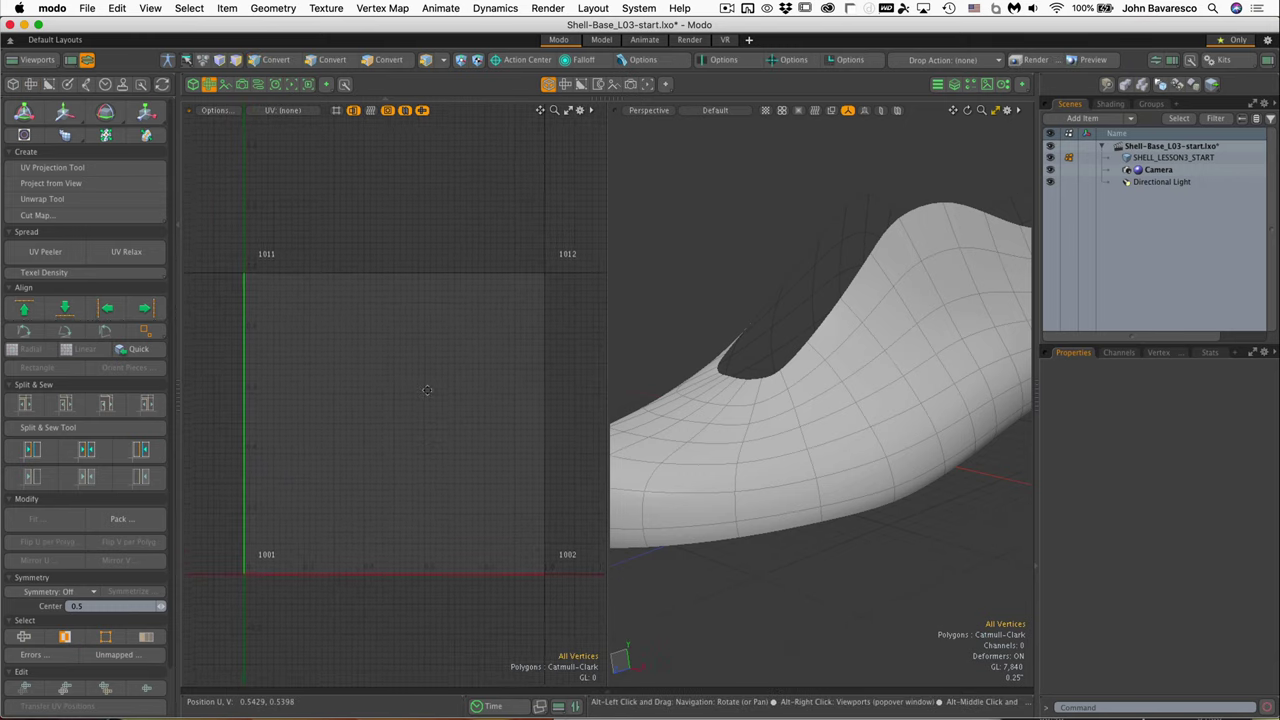
{"action": "left_click_drag", "start_coordinate": [427, 381], "coordinate": [432, 357], "text": "alt"}
{"action": "left_click_drag", "start_coordinate": [864, 342], "coordinate": [746, 312], "text": "ctrl+alt"}
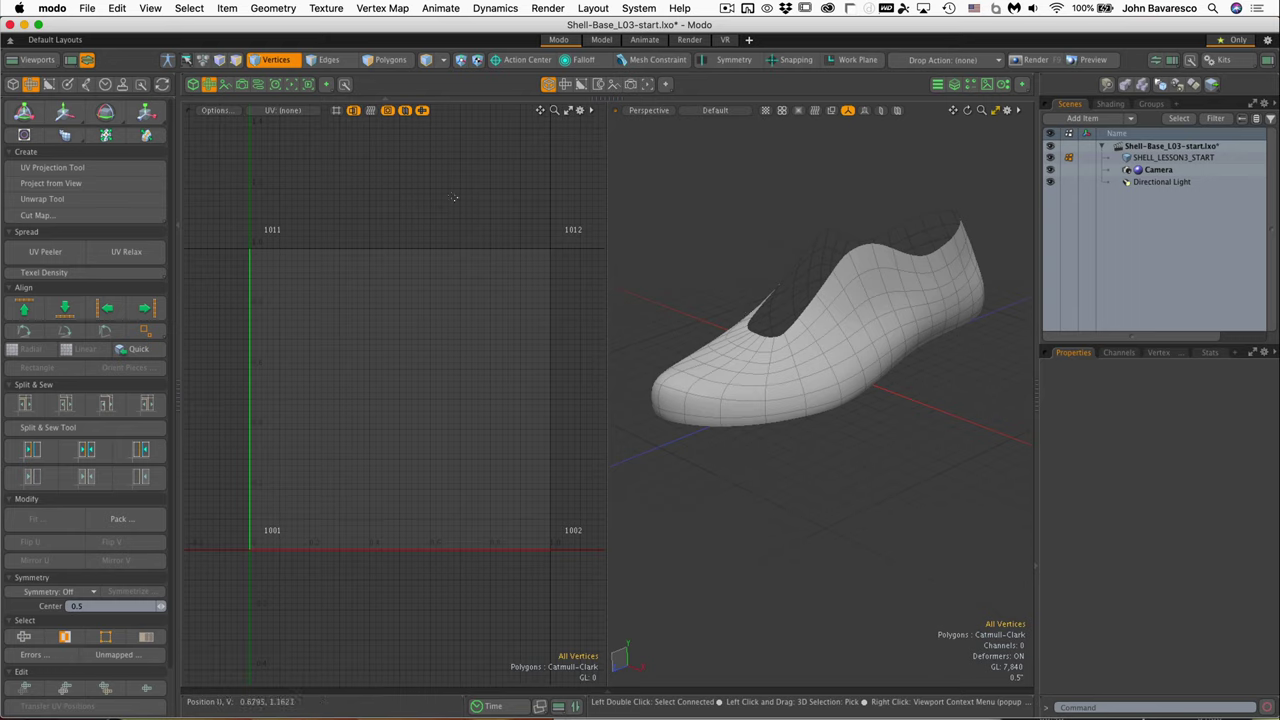
- Create a UV map named Texture for the SHELL_LESSON3_START mesh while in polygon selection mode
{"action": "key", "text": "3"}
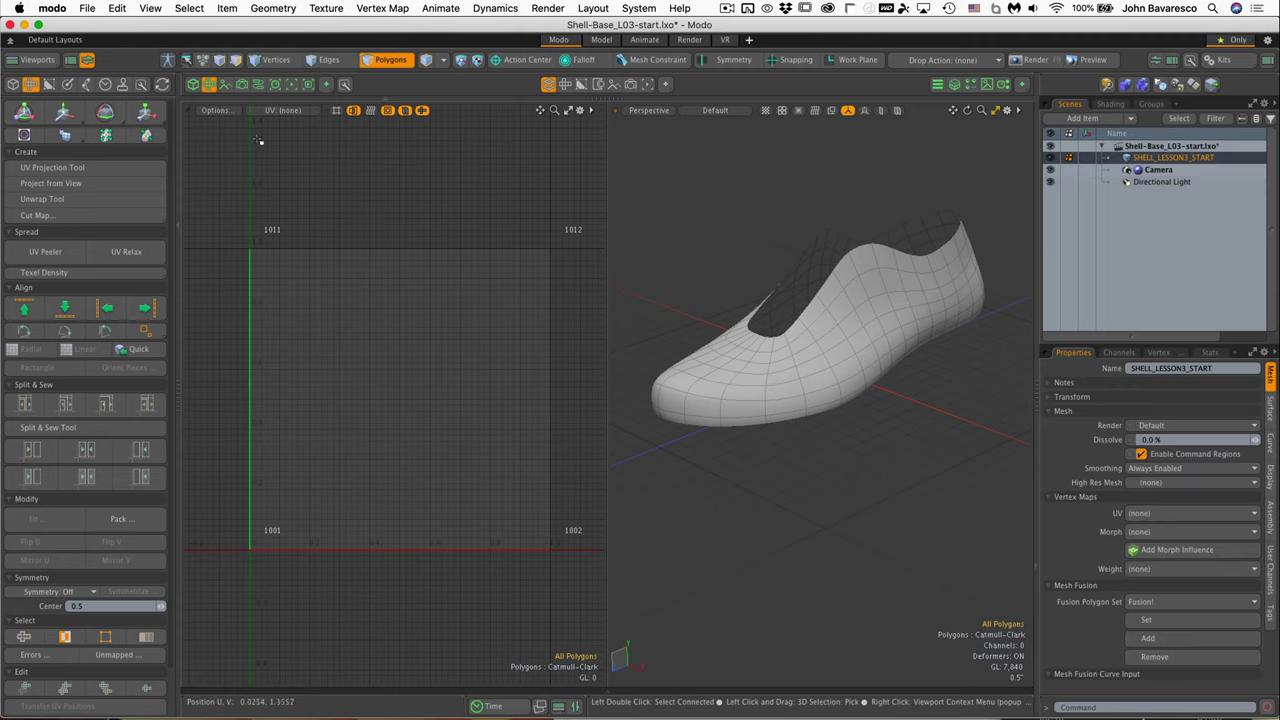
{"action": "left_click", "coordinate": [295, 117]}
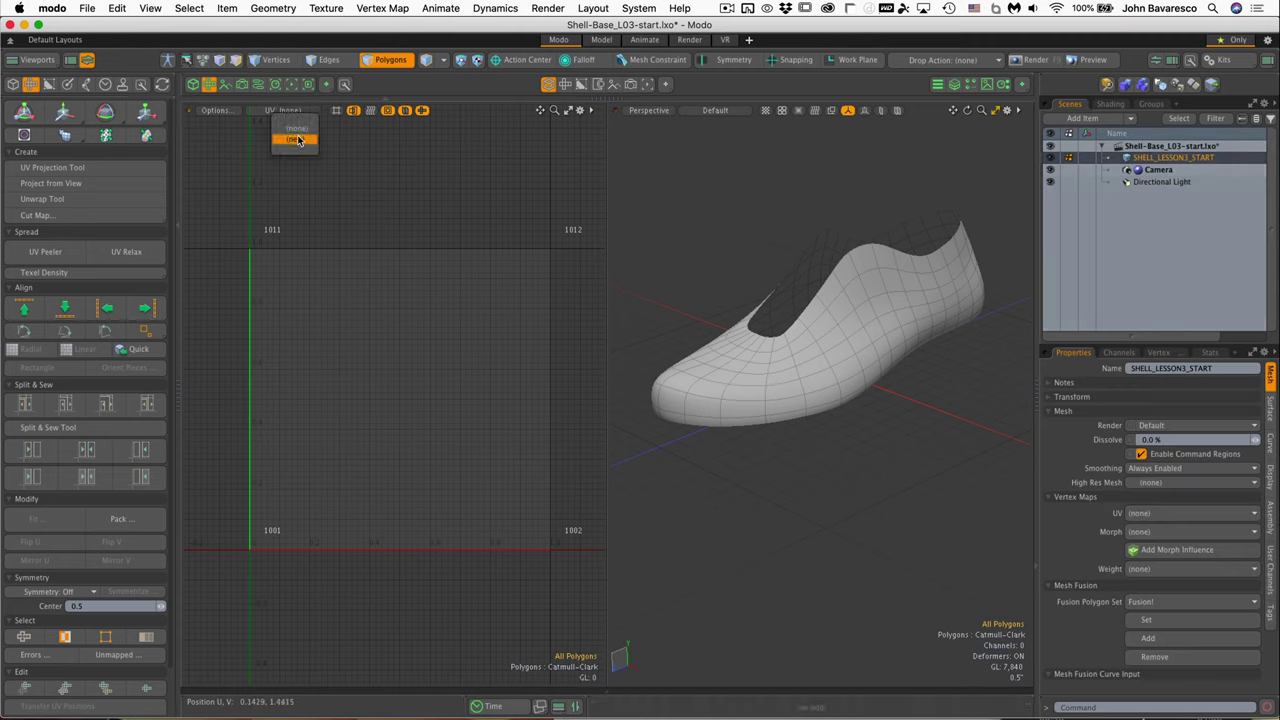
{"action": "left_click", "coordinate": [297, 140]}
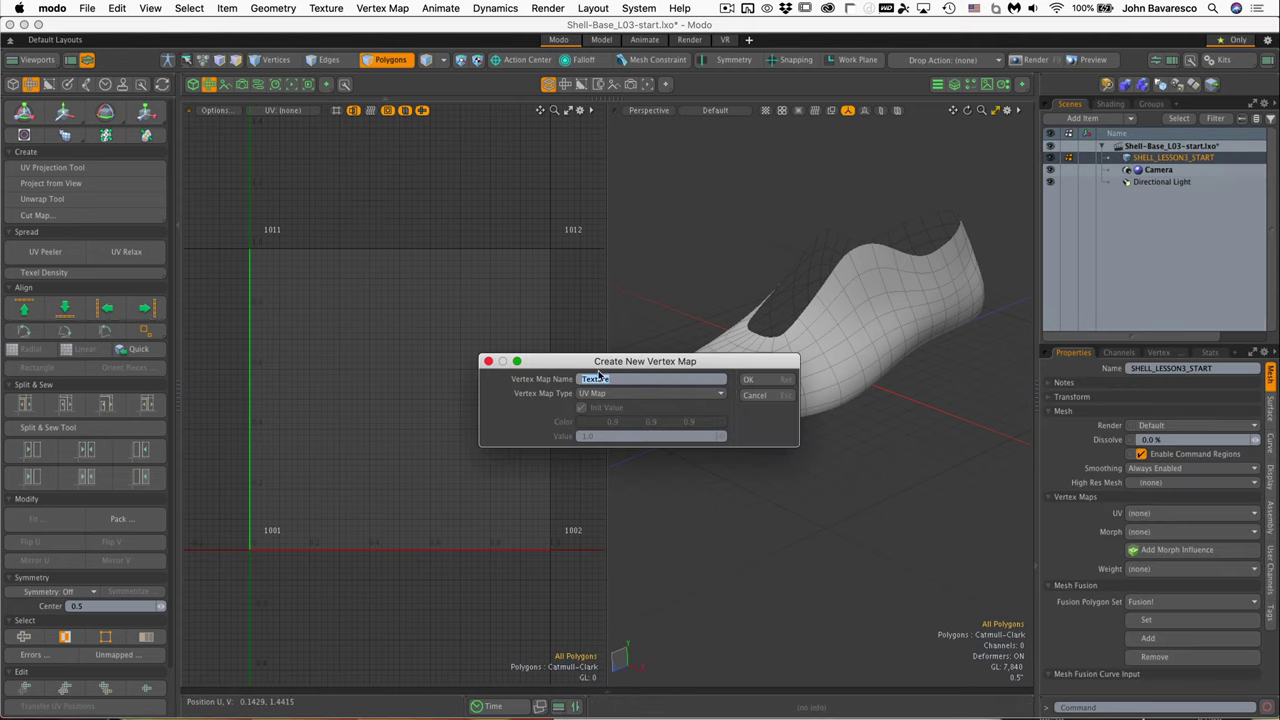
{"action": "left_click", "coordinate": [758, 382]}
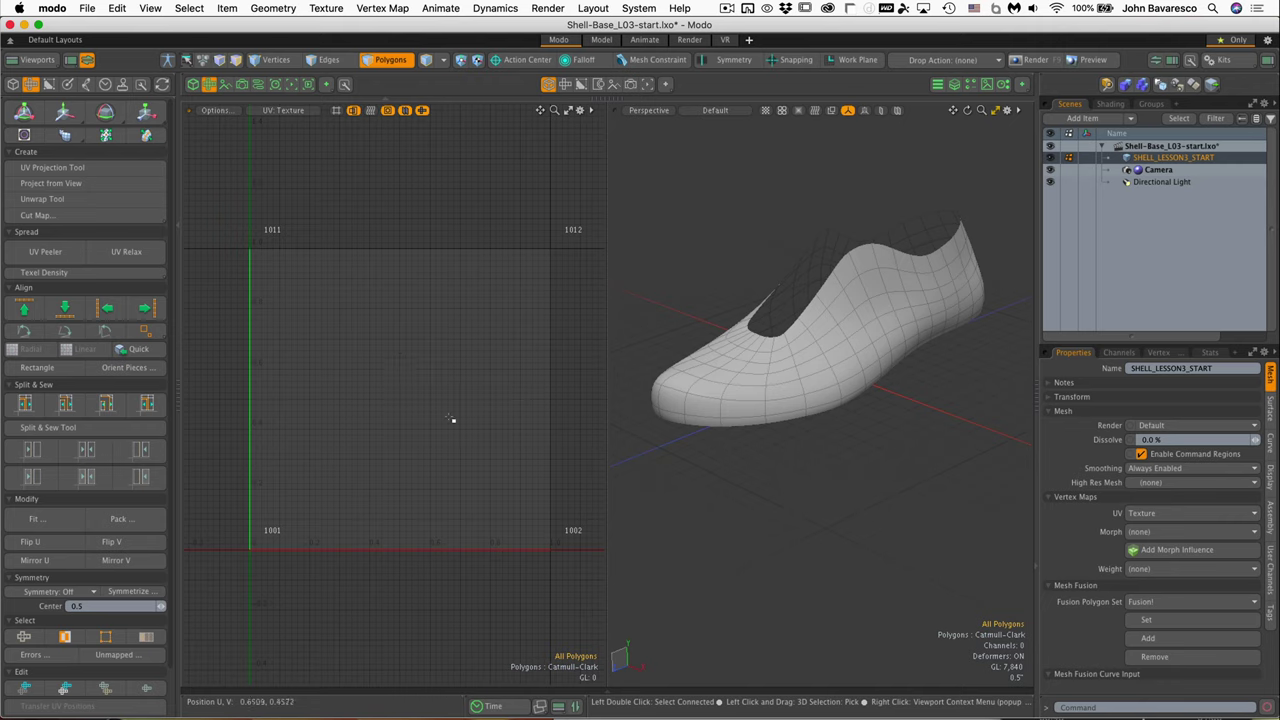
- Project planar UVs along the Y axis onto the shell with the UV Projection Tool and display the tool's properties
{"action": "scroll", "coordinate": [462, 418], "scroll_direction": "up", "scroll_amount": 1}
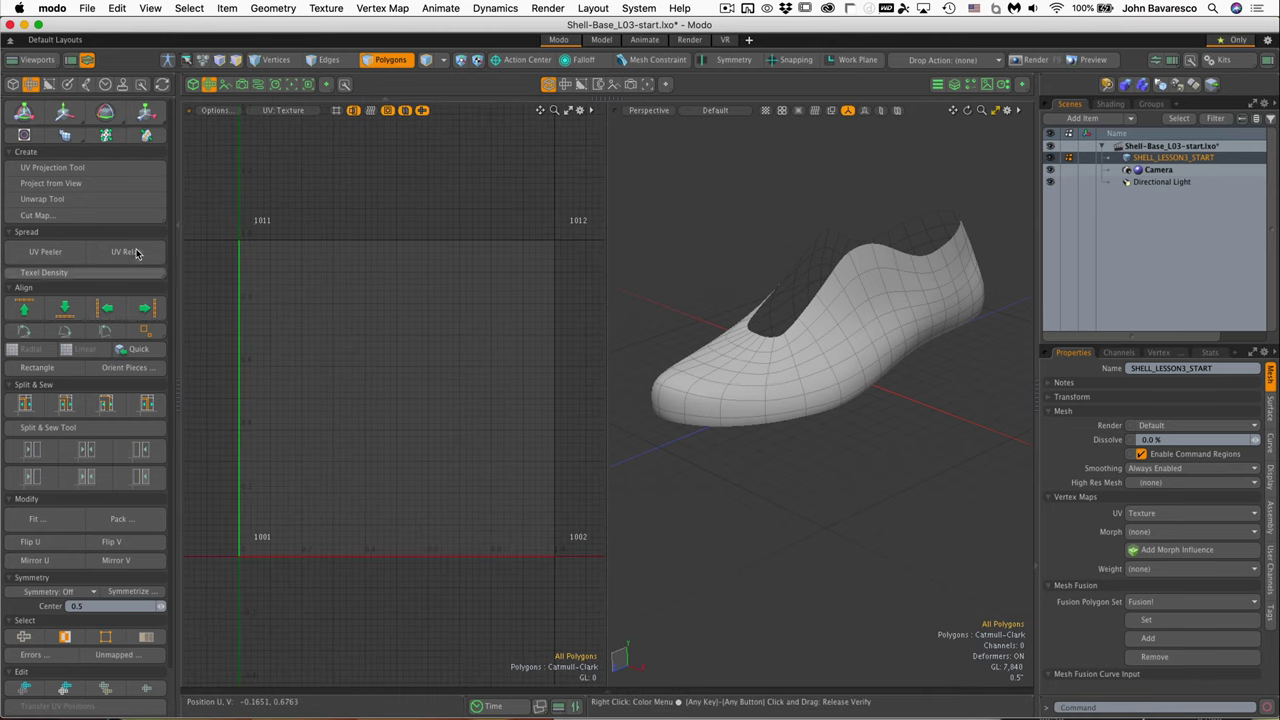
{"action": "left_click", "coordinate": [94, 169]}
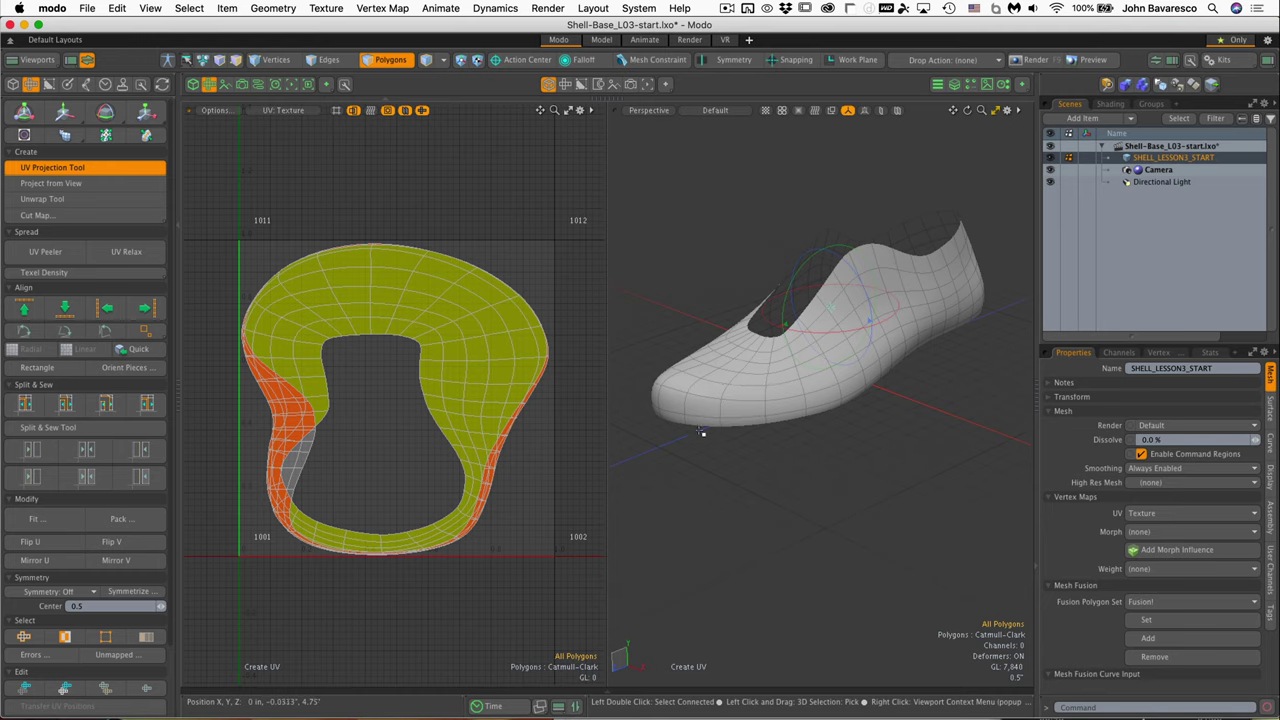
{"action": "key", "text": "p"}
{"action": "left_click", "coordinate": [744, 399]}
{"action": "left_click", "coordinate": [66, 174]}
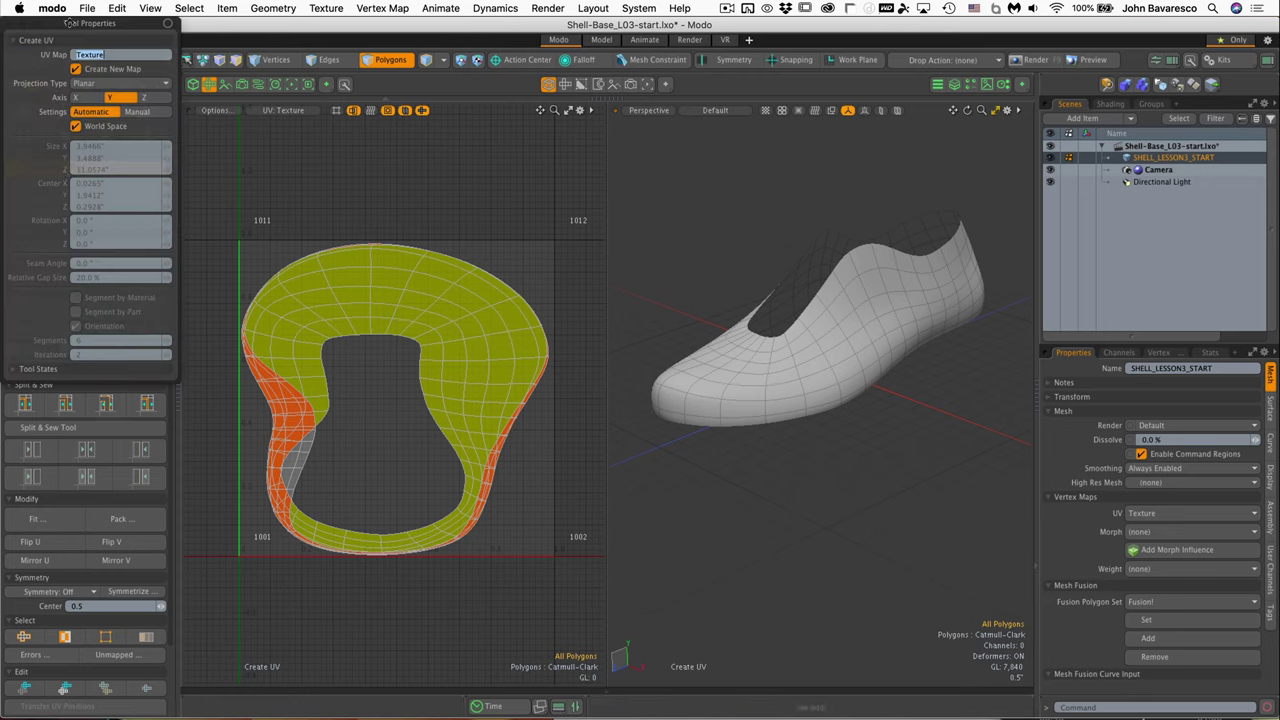
- Move the projection properties clear of the UV layout and examine the overlapping and flipped areas of the projected shell
{"action": "left_click_drag", "start_coordinate": [68, 22], "coordinate": [617, 320]}
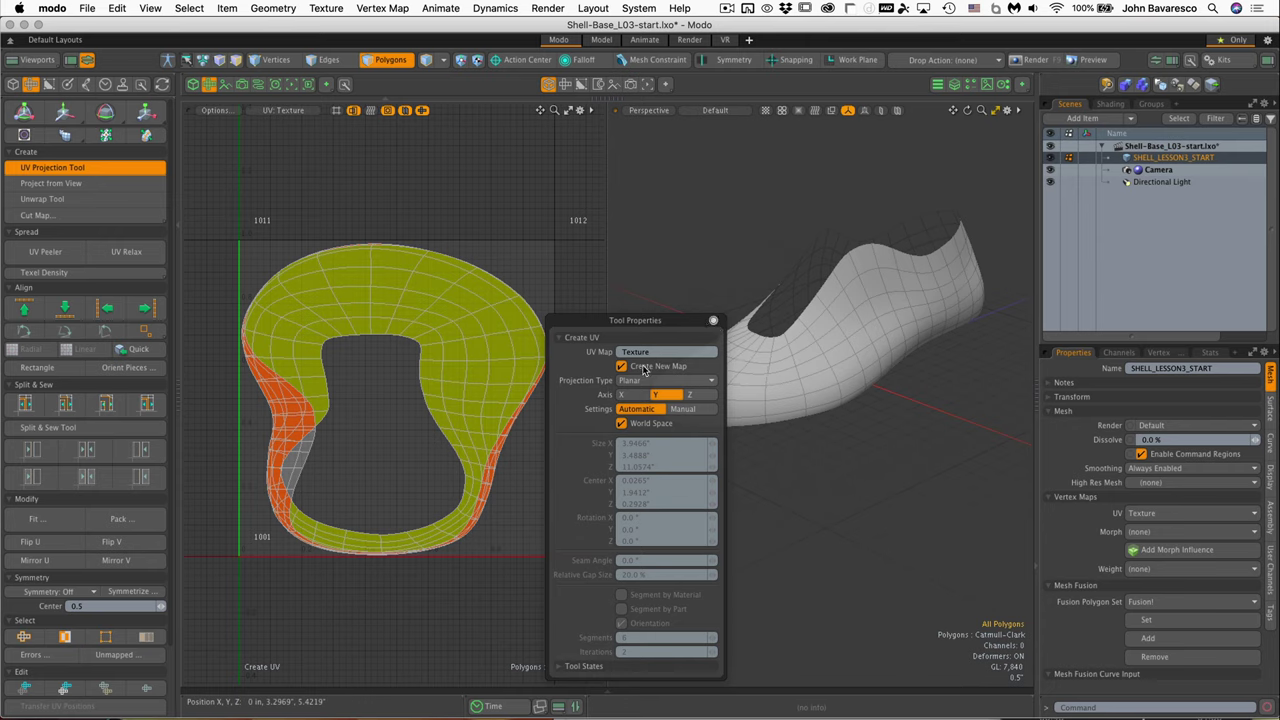
{"action": "left_click_drag", "start_coordinate": [615, 320], "coordinate": [665, 322]}
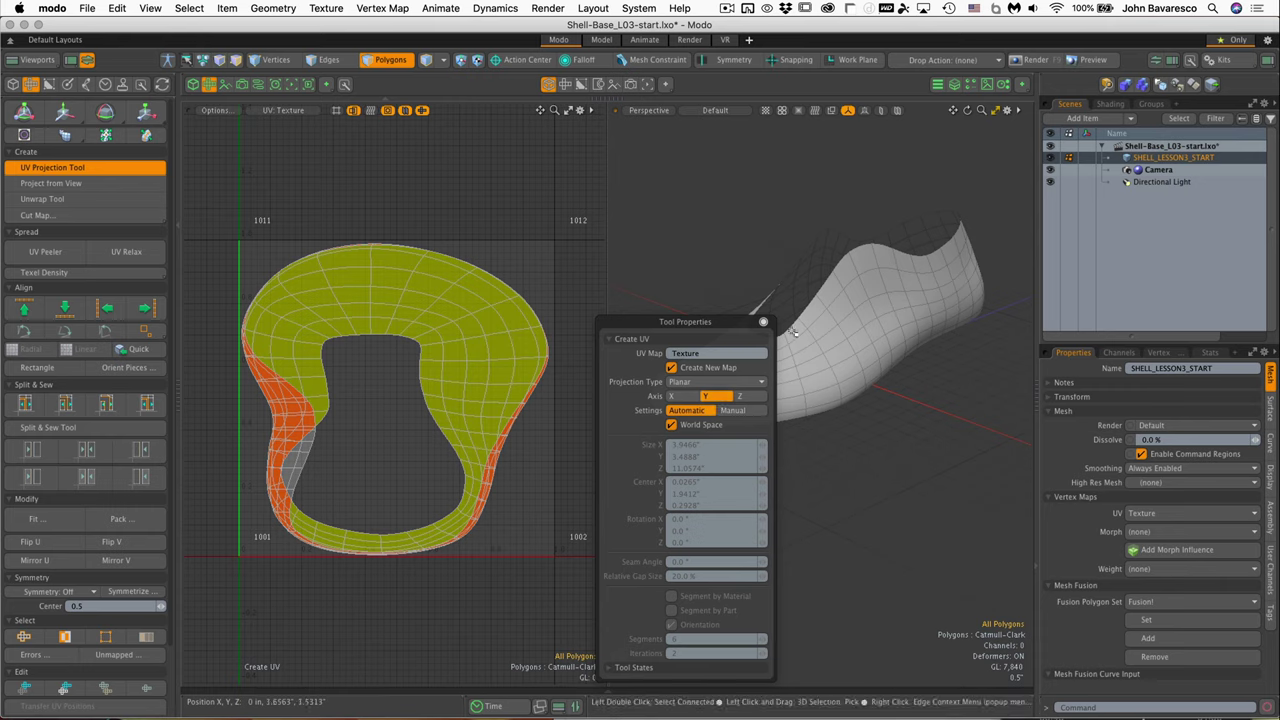
{"action": "scroll", "coordinate": [476, 355], "scroll_direction": "down", "scroll_amount": 1}
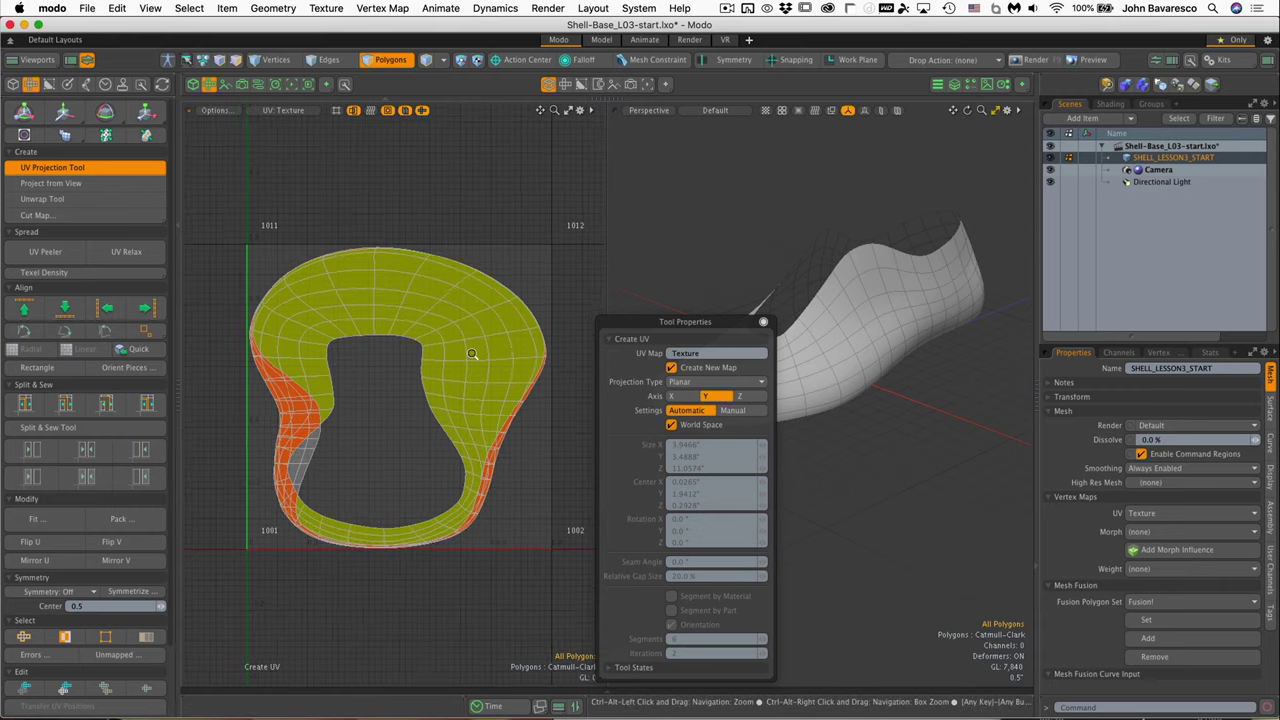
{"action": "left_click_drag", "start_coordinate": [476, 363], "coordinate": [482, 370], "text": "alt"}
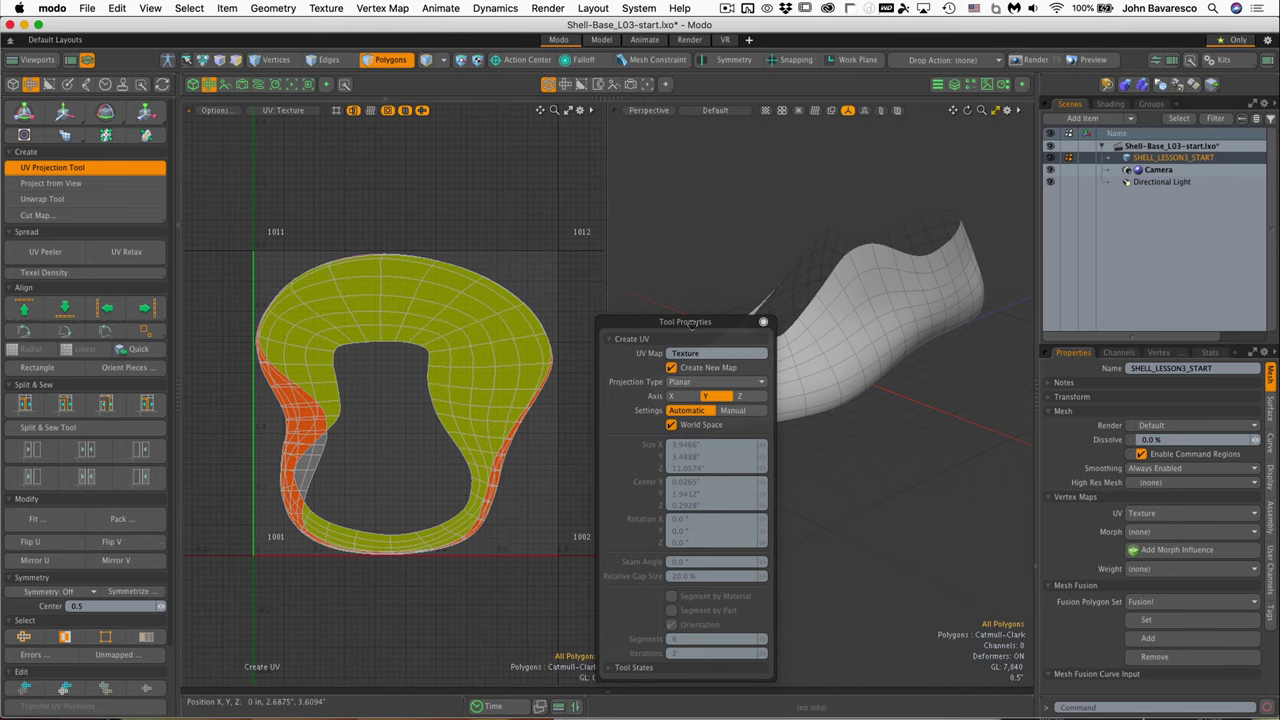
{"action": "left_click_drag", "start_coordinate": [690, 321], "coordinate": [689, 336]}
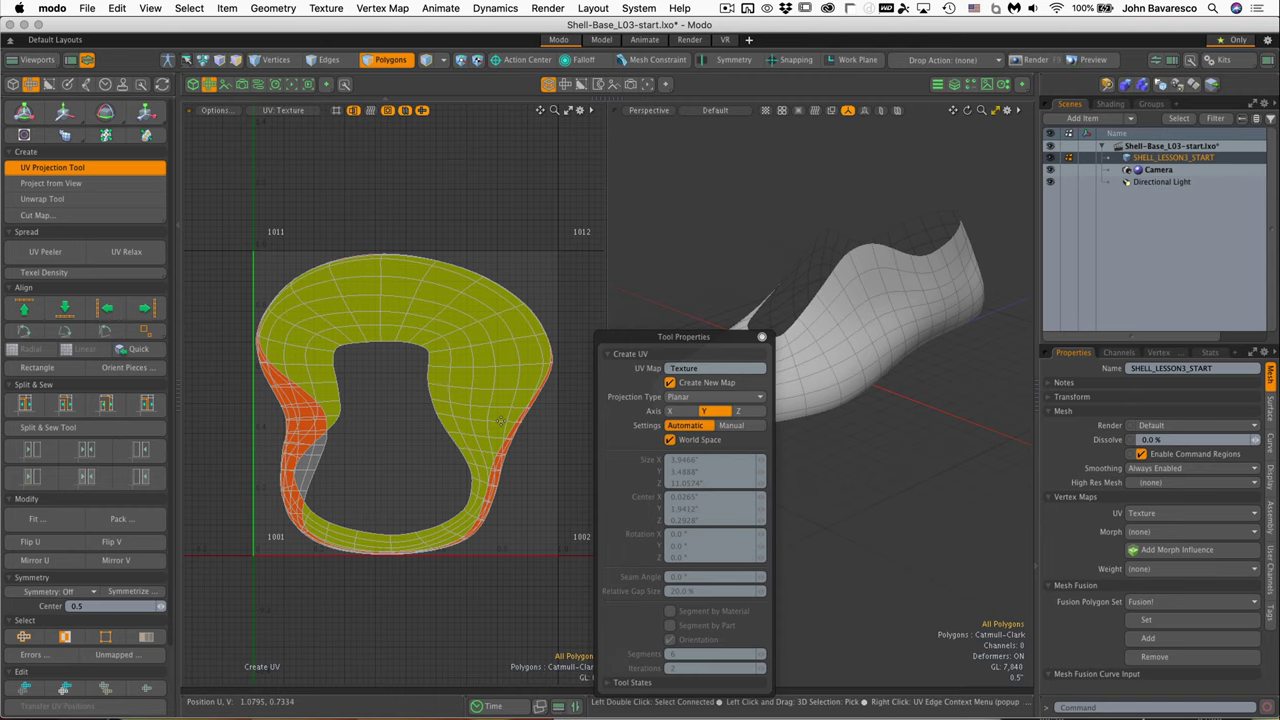
{"action": "scroll", "coordinate": [310, 430], "scroll_direction": "up", "scroll_amount": 3}
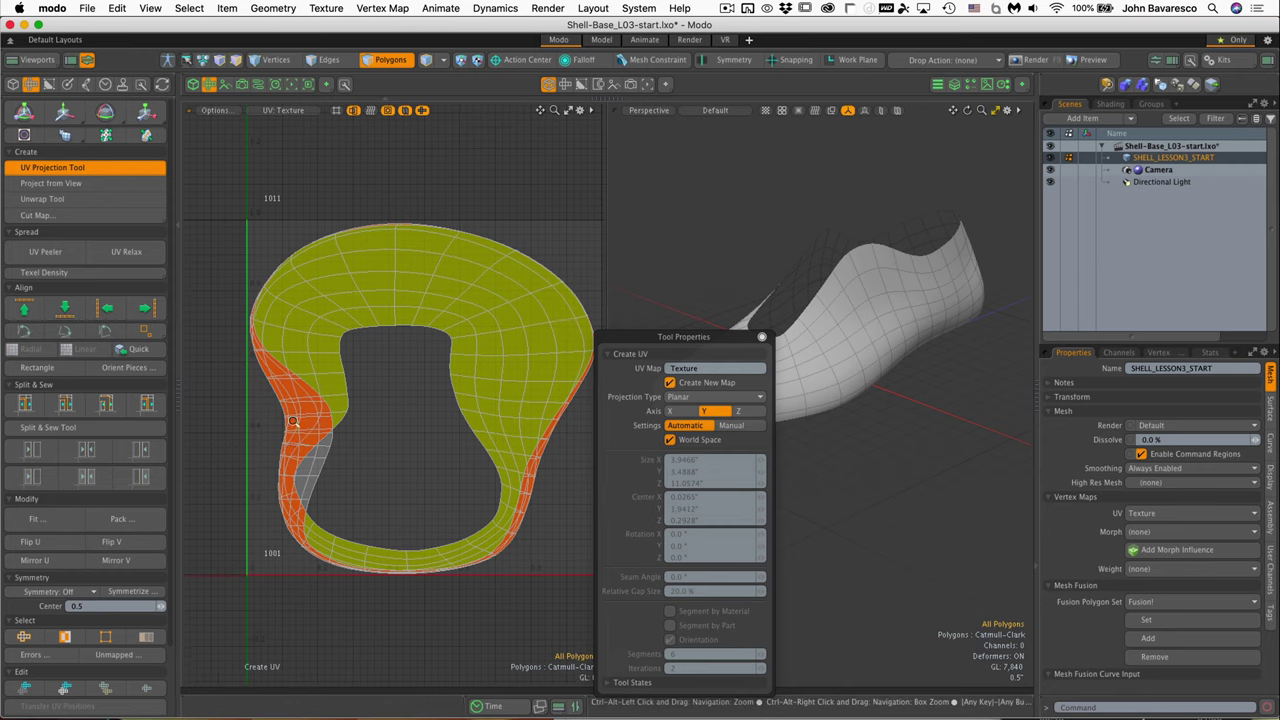
{"action": "scroll", "coordinate": [279, 511], "scroll_direction": "up", "scroll_amount": 5}
{"action": "scroll", "coordinate": [409, 426], "scroll_direction": "down", "scroll_amount": 6}
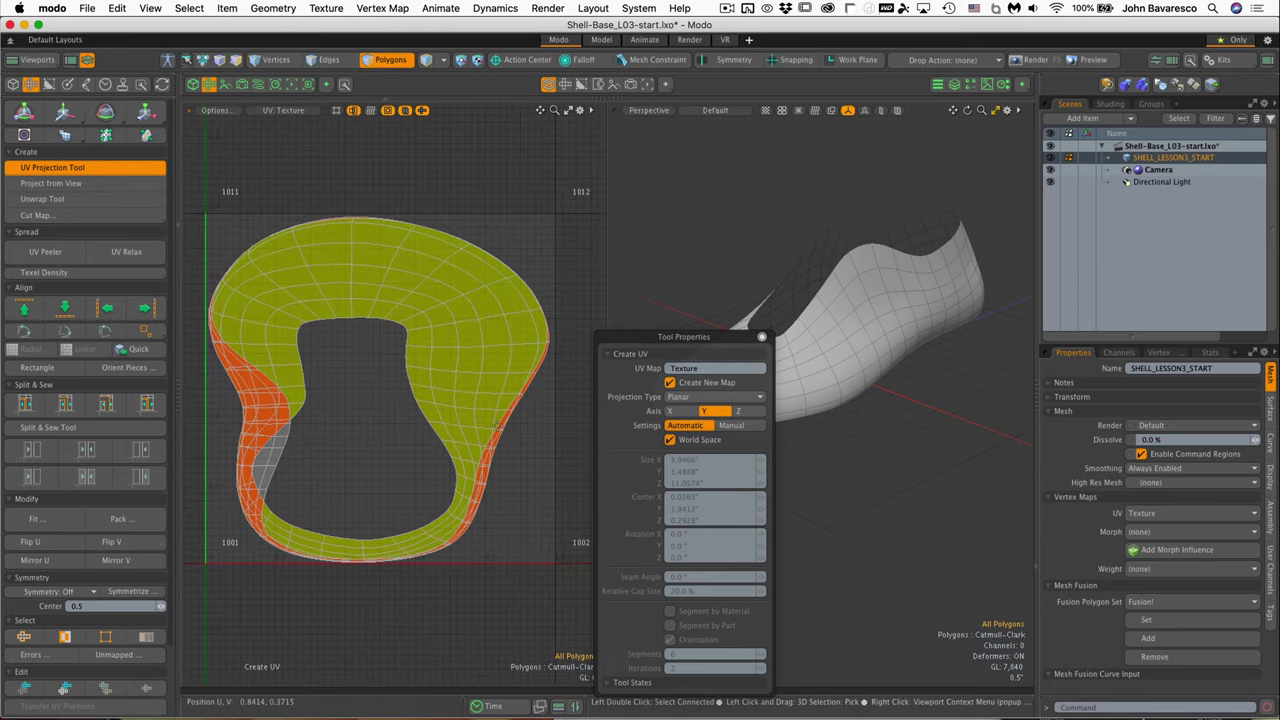
- Show the grid1024.png UV texture on the shell and inspect how the planar projection maps it around the model
{"action": "left_click_drag", "start_coordinate": [665, 336], "coordinate": [627, 331]}
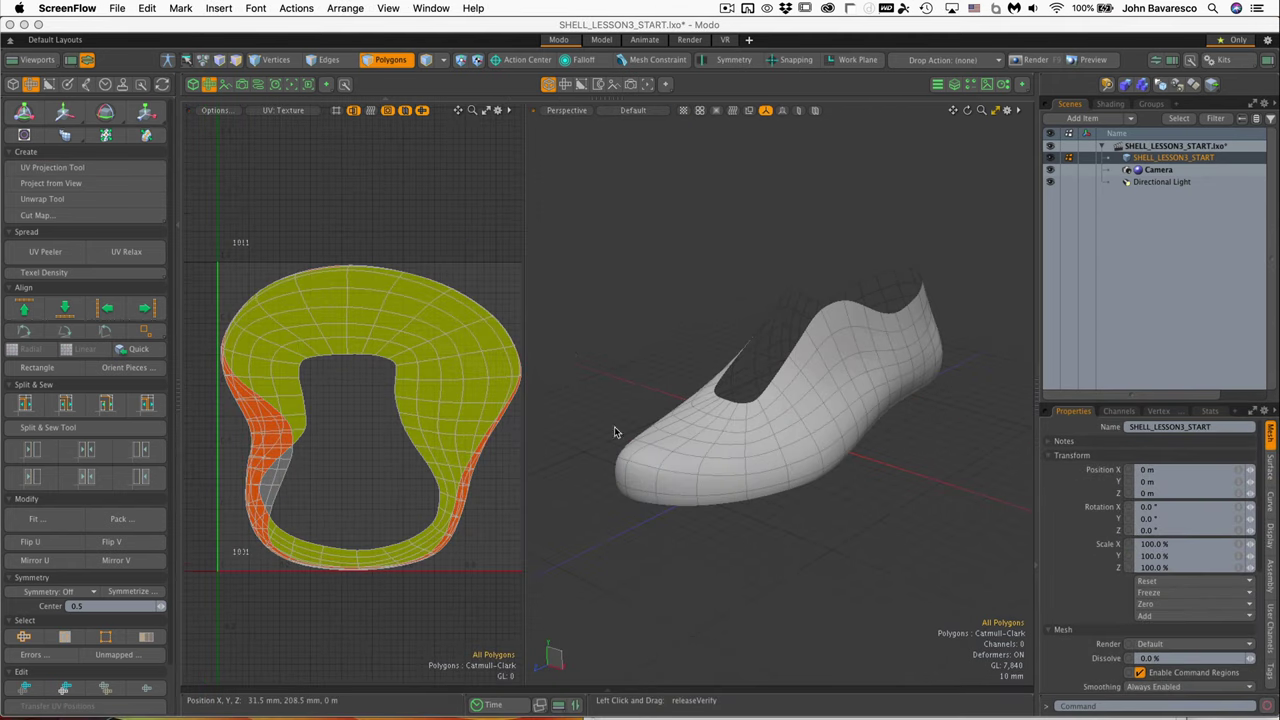
{"action": "left_click", "coordinate": [684, 111]}
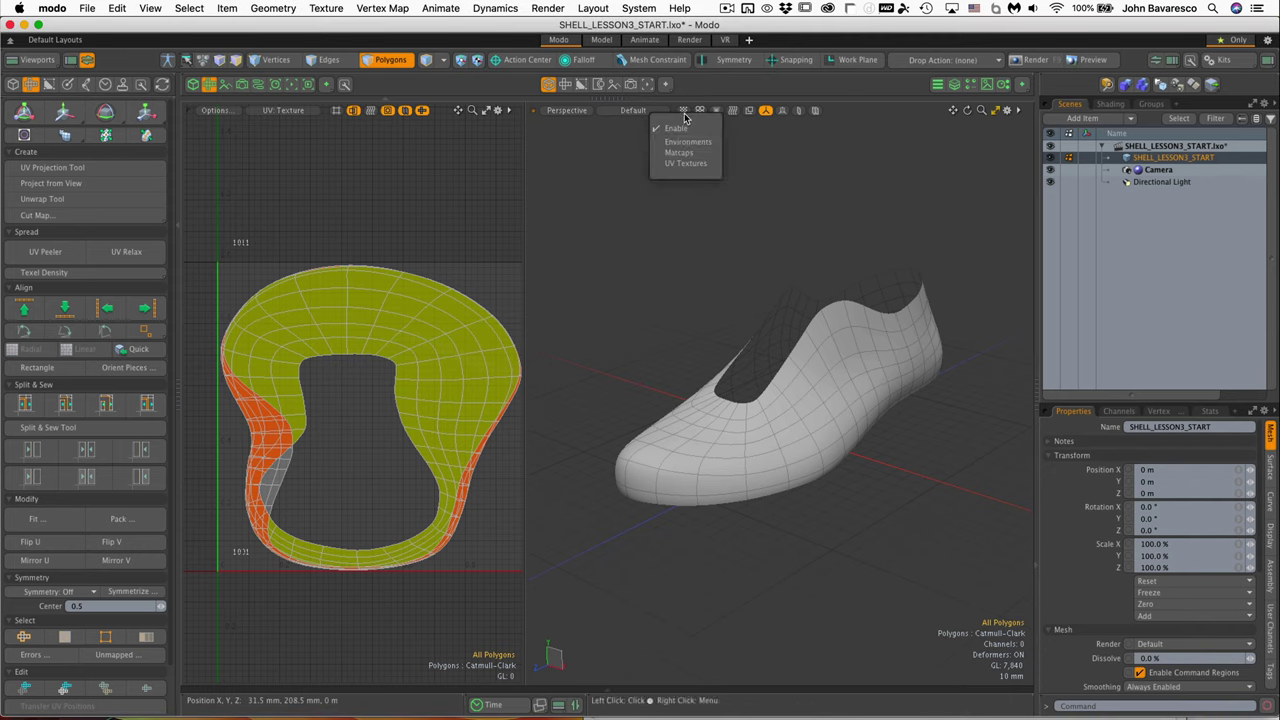
{"action": "left_click", "coordinate": [684, 164]}
{"action": "left_click", "coordinate": [733, 237]}
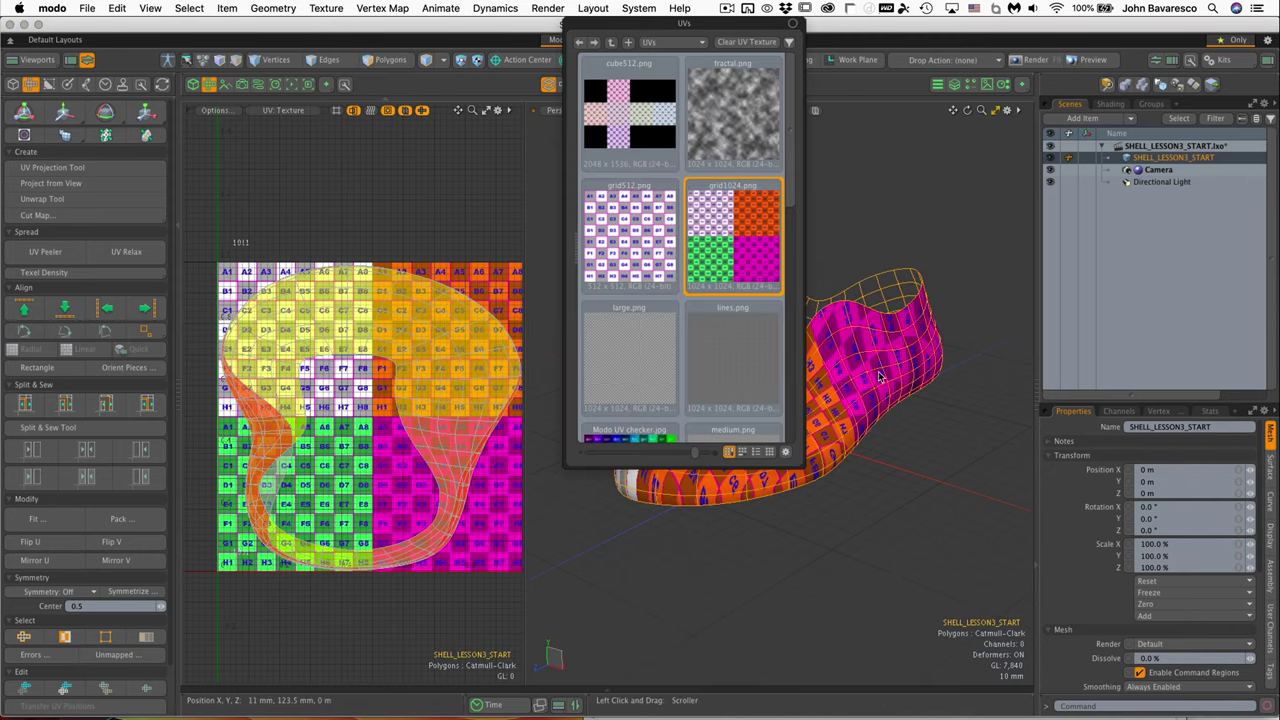
{"action": "left_click", "coordinate": [884, 498]}
{"action": "mouse_move", "coordinate": [817, 430]}
{"action": "left_mouse_down", "text": "ctrl+alt"}
{"action": "mouse_move", "coordinate": [737, 425]}
{"action": "mouse_move", "coordinate": [836, 418]}
{"action": "left_mouse_up", "text": "ctrl+alt"}
{"action": "left_click_drag", "start_coordinate": [760, 383], "coordinate": [712, 414], "text": "alt"}
- Select several polygons in the overlapping part of the UV layout and examine the stretched and reversed grid lettering on the shell's sides
{"action": "left_click", "coordinate": [266, 438]}
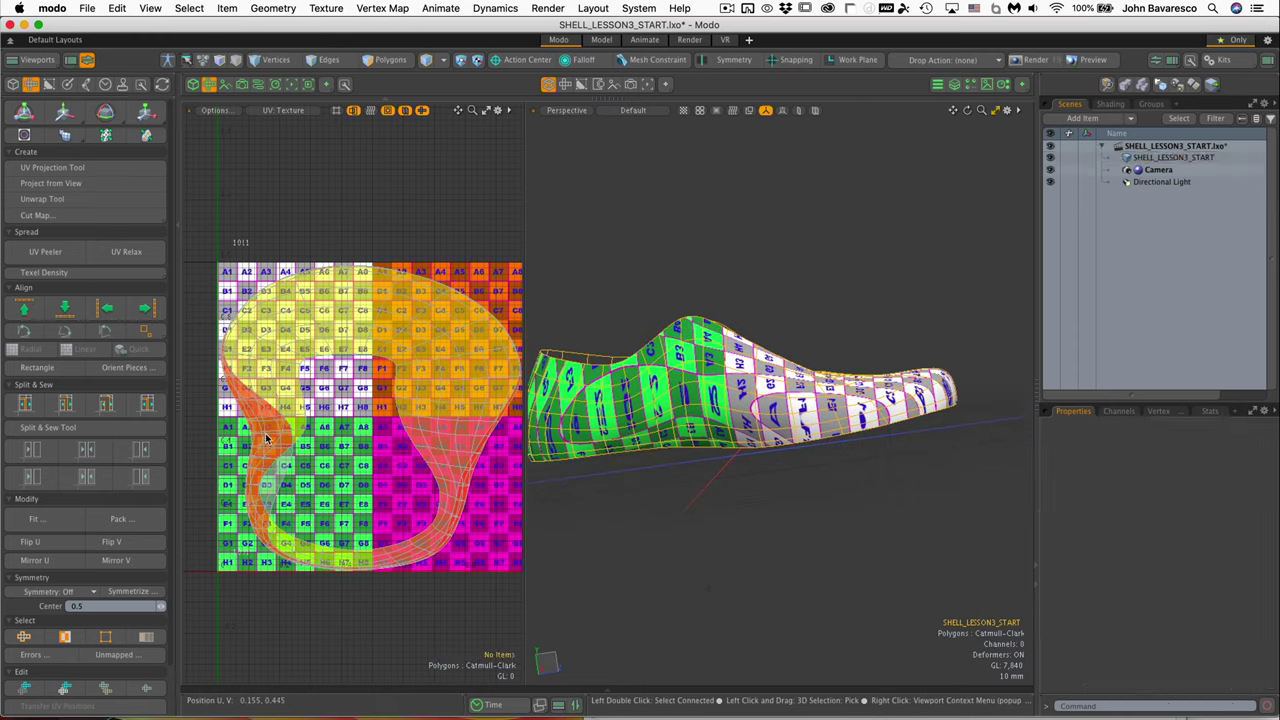
{"action": "left_click", "coordinate": [268, 443]}
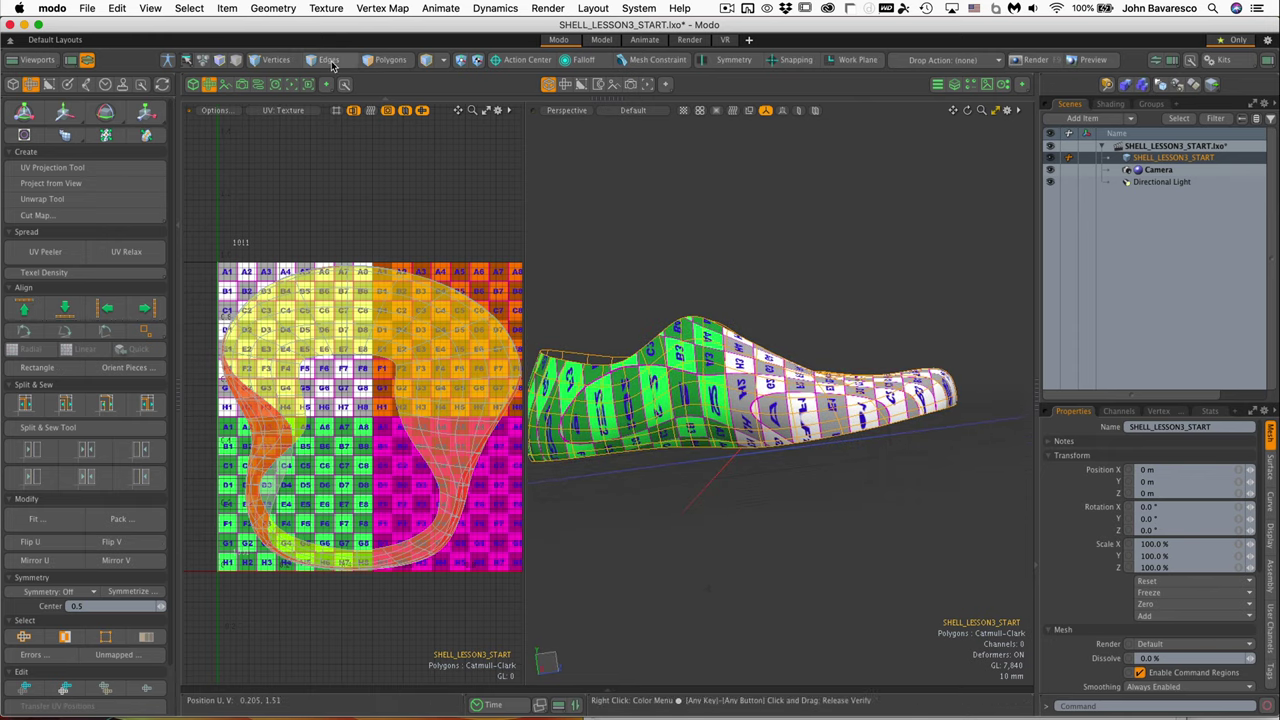
{"action": "left_click", "coordinate": [385, 60]}
{"action": "mouse_move", "coordinate": [268, 372]}
{"action": "left_mouse_down"}
{"action": "mouse_move", "coordinate": [254, 467]}
{"action": "mouse_move", "coordinate": [261, 438]}
{"action": "left_mouse_up"}
{"action": "scroll", "coordinate": [597, 411], "scroll_direction": "up", "scroll_amount": 5}
{"action": "mouse_move", "coordinate": [760, 260]}
{"action": "left_mouse_down", "text": "alt"}
{"action": "mouse_move", "coordinate": [738, 276]}
{"action": "mouse_move", "coordinate": [761, 257]}
{"action": "left_mouse_up", "text": "alt"}
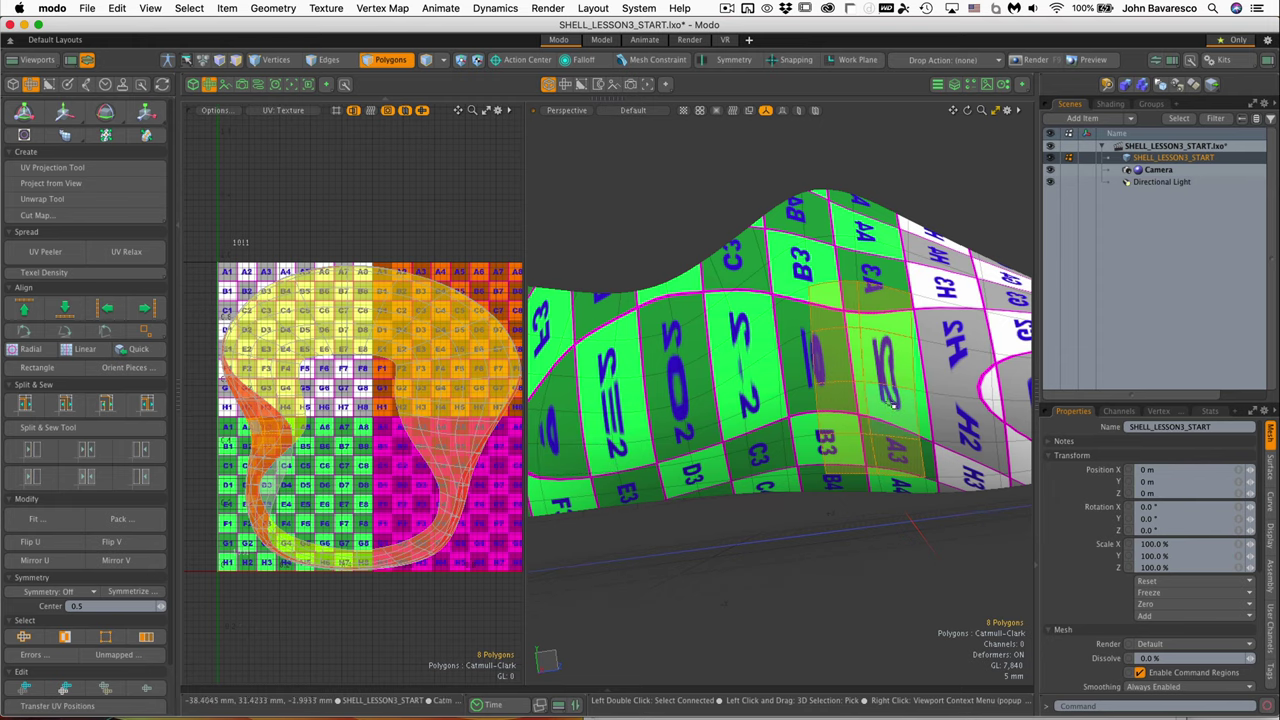
{"action": "left_click_drag", "start_coordinate": [748, 383], "coordinate": [808, 454], "text": "alt"}
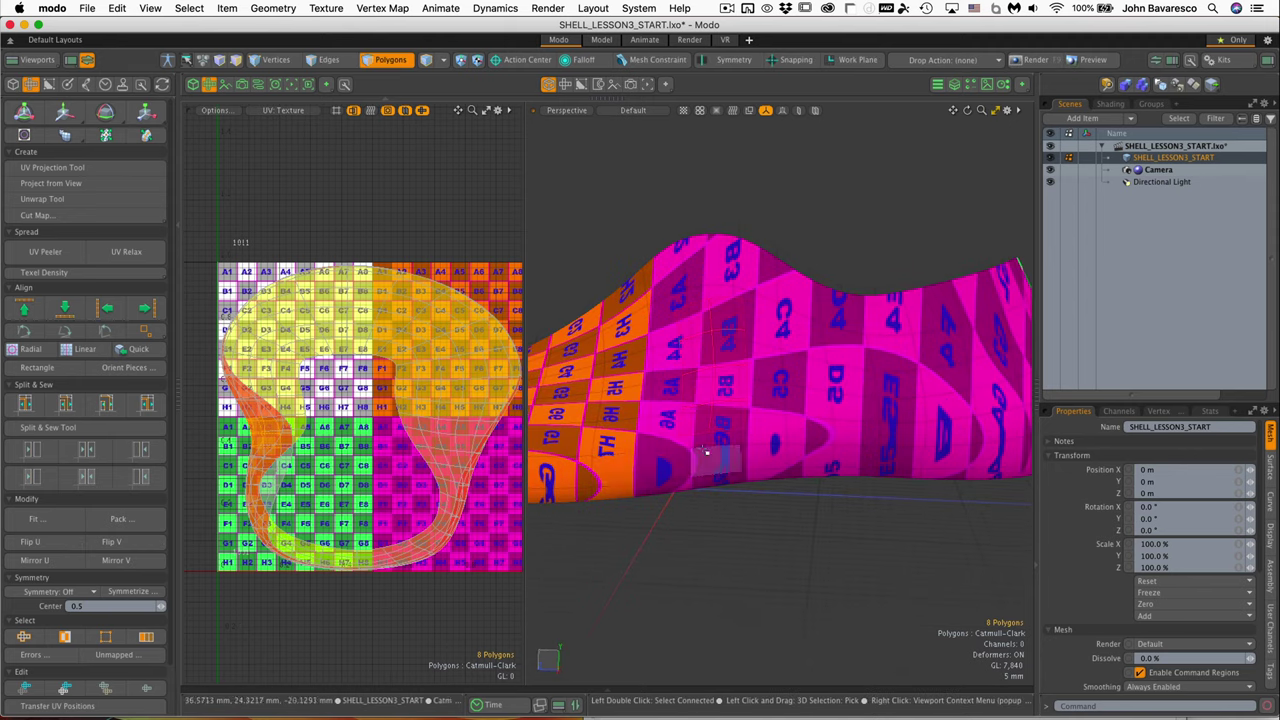
{"action": "left_click_drag", "start_coordinate": [785, 400], "coordinate": [717, 452], "text": "ctrl+alt"}
{"action": "key", "text": "1"}
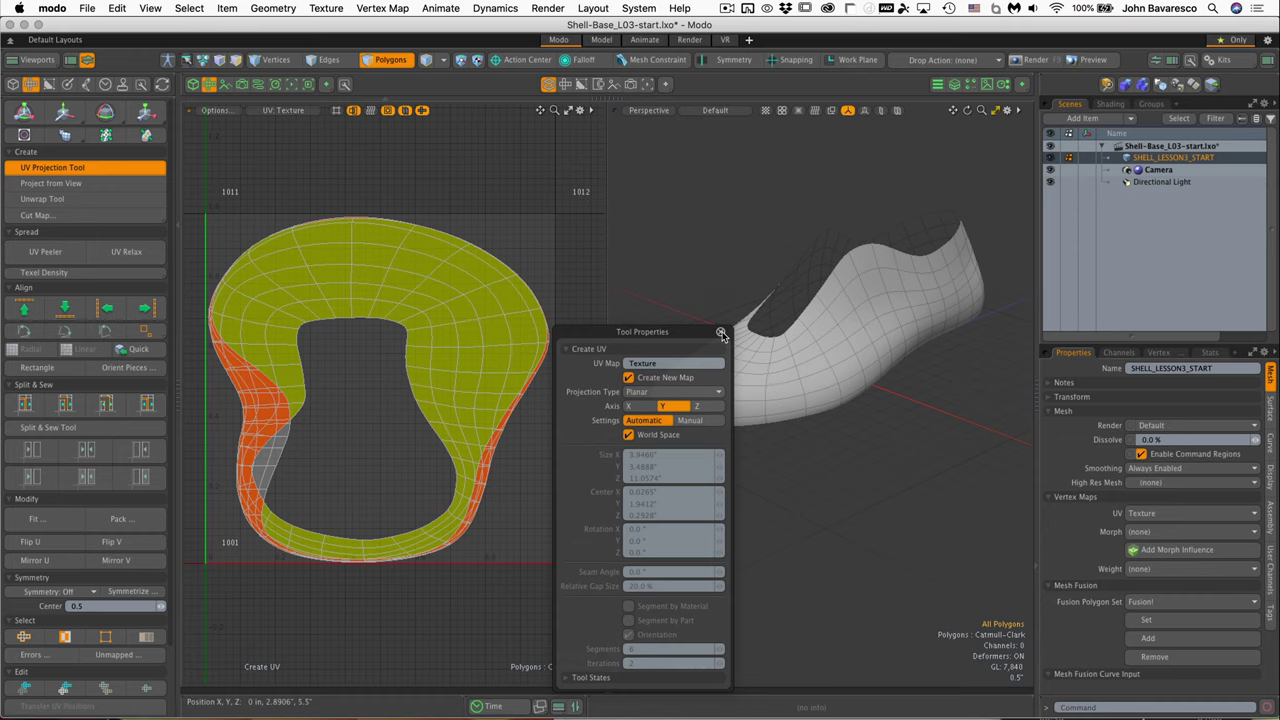
- Close the projection properties and select the vertical edge loop down the centre of the heel in edge selection mode
{"action": "left_click", "coordinate": [721, 333]}
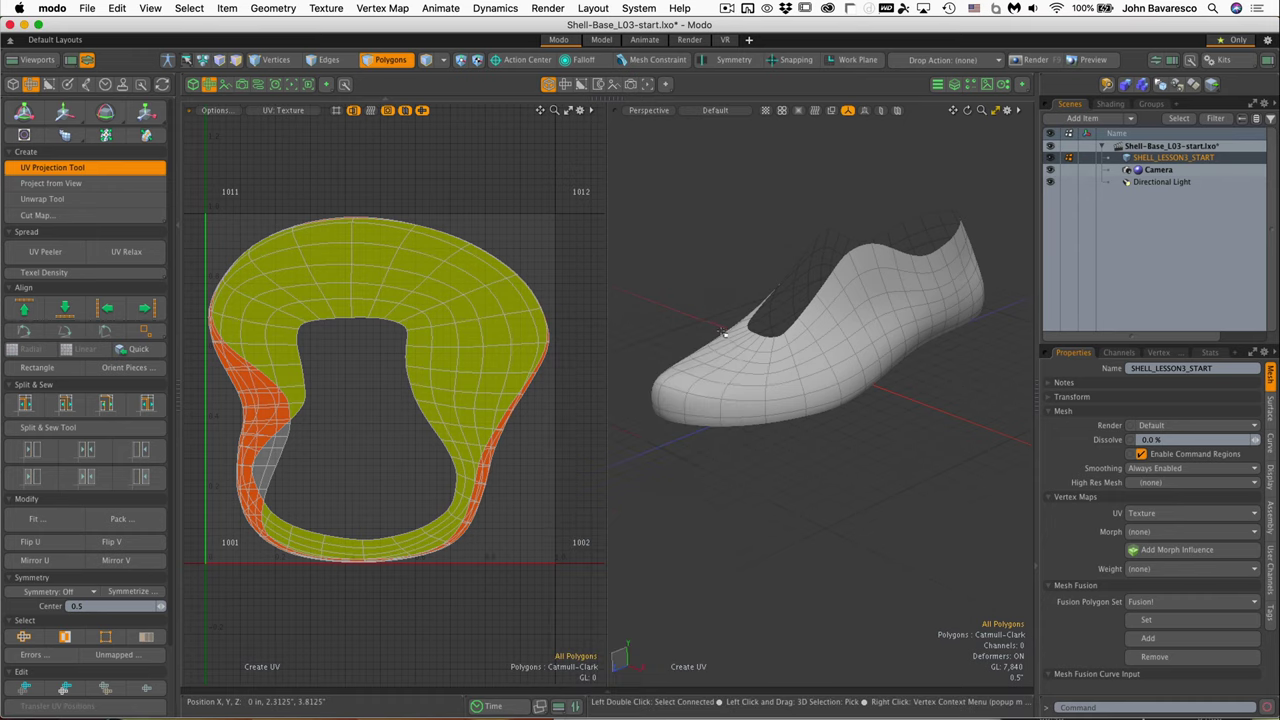
{"action": "scroll", "coordinate": [467, 428], "scroll_direction": "down", "scroll_amount": 1}
{"action": "left_click_drag", "start_coordinate": [722, 500], "coordinate": [897, 421], "text": "alt"}
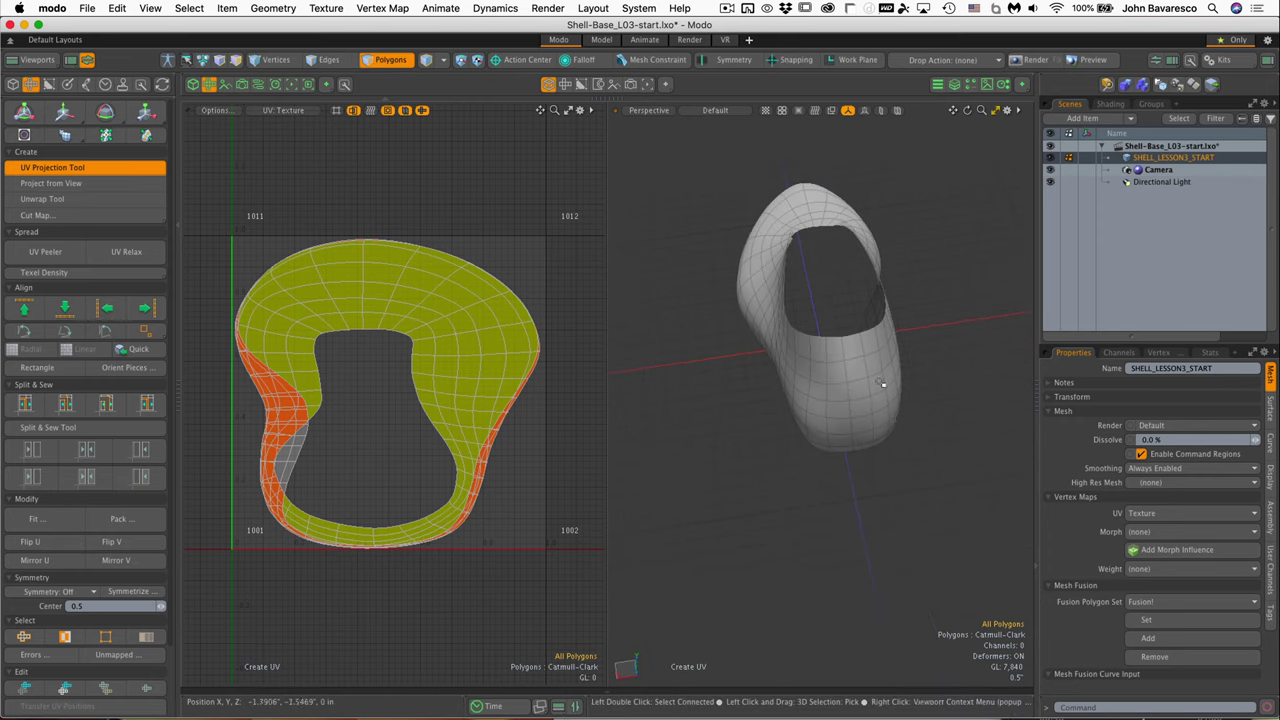
{"action": "left_click_drag", "start_coordinate": [869, 371], "coordinate": [810, 370], "text": "alt"}
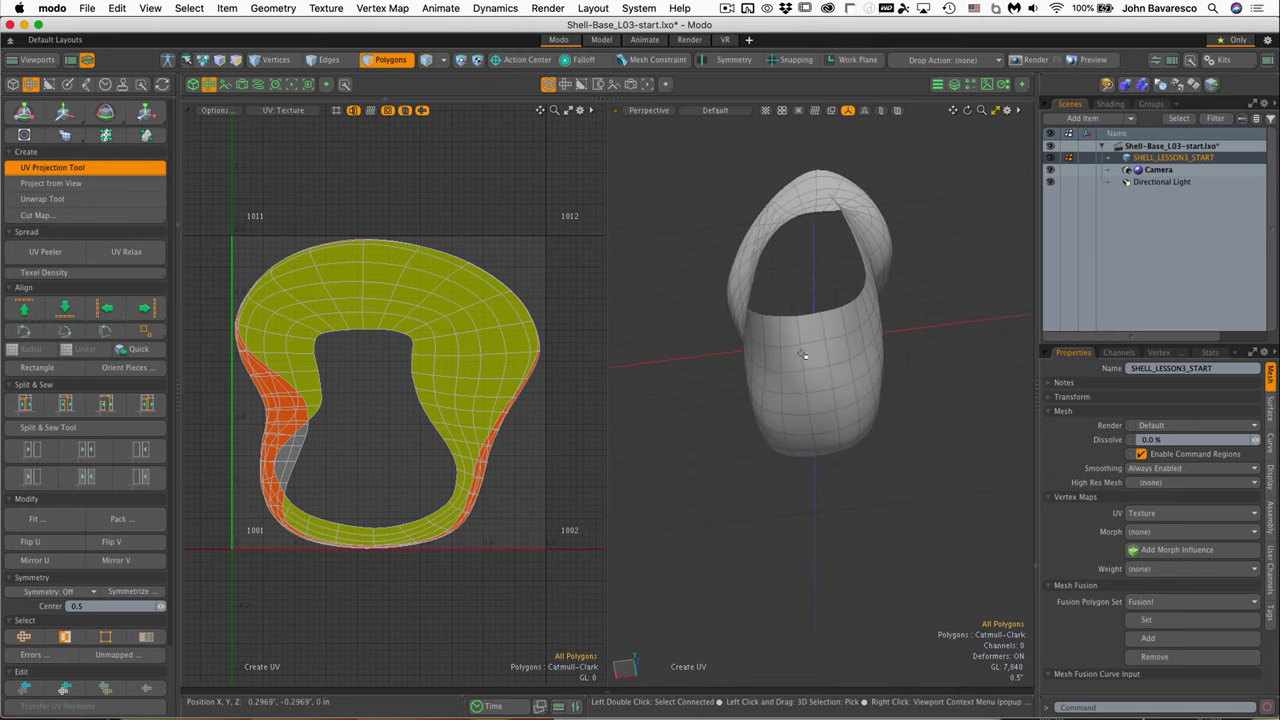
{"action": "left_click", "coordinate": [331, 60]}
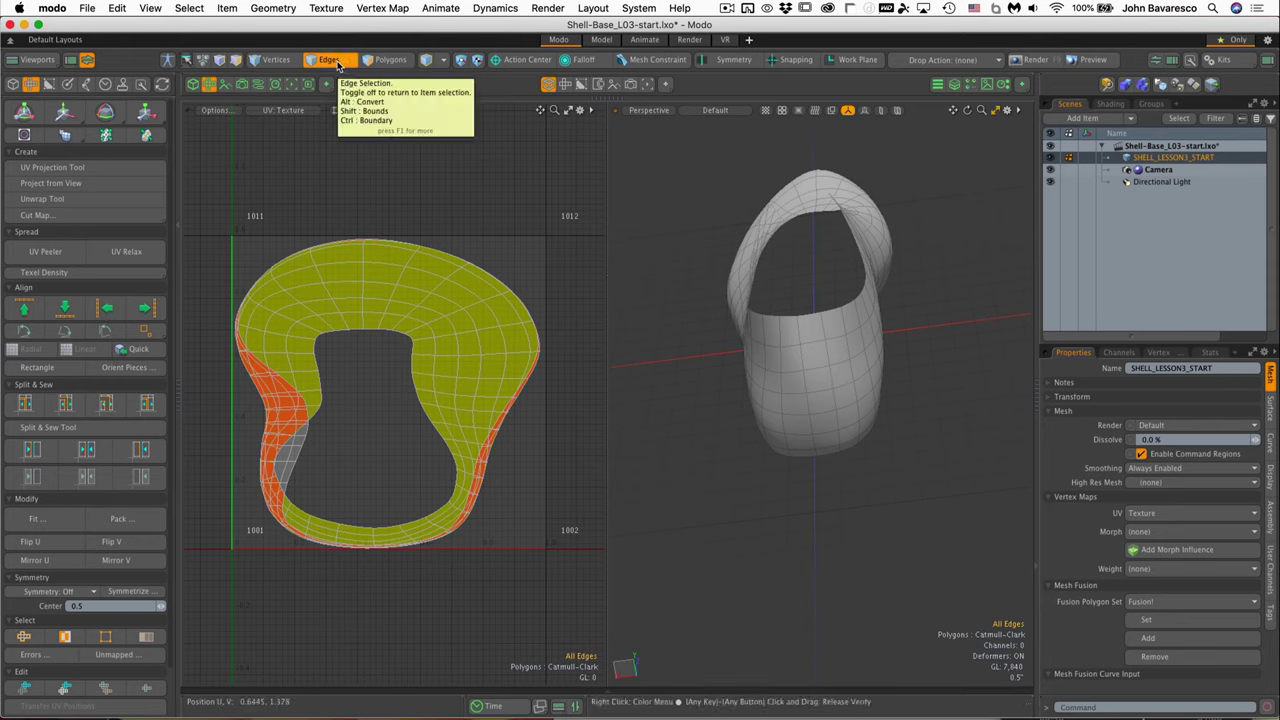
{"action": "left_click", "coordinate": [802, 358]}
{"action": "double_click", "coordinate": [802, 358]}
{"action": "left_click_drag", "start_coordinate": [817, 380], "coordinate": [795, 315], "text": "alt"}
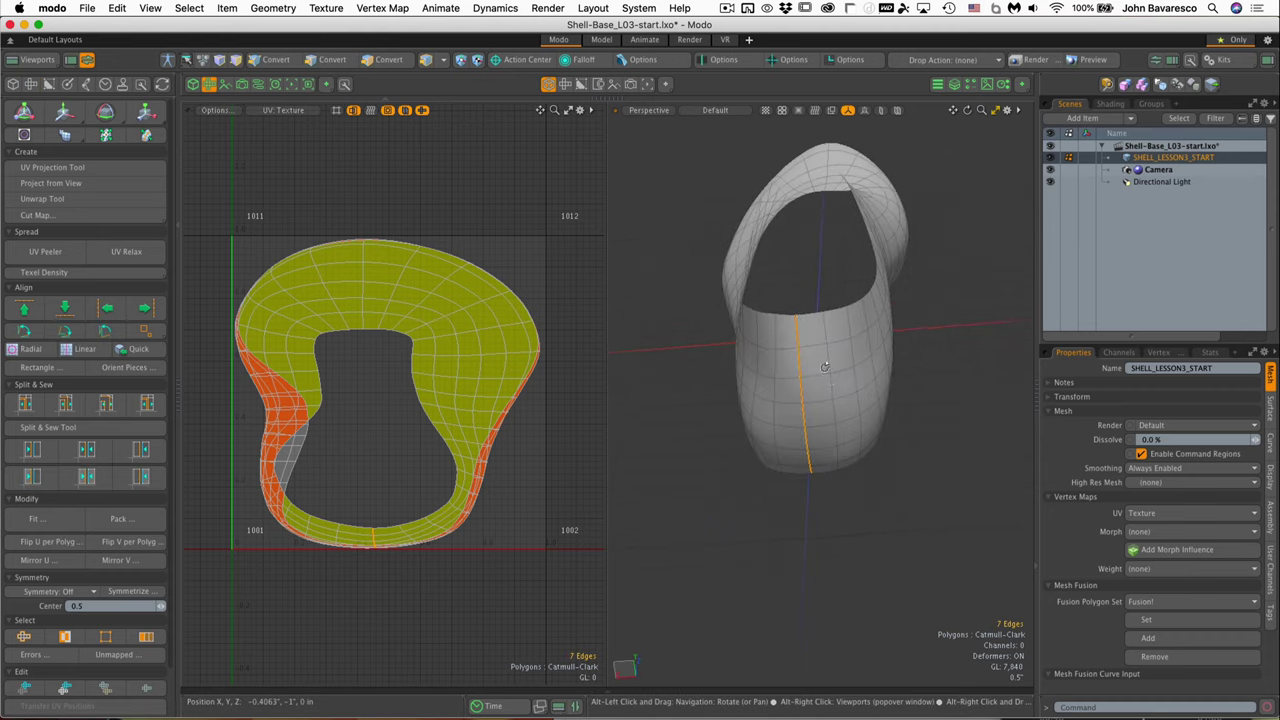
- Add the edge loops around the foot opening and the bottom rim to the heel seam selection
{"action": "double_click", "coordinate": [806, 316], "text": "shift"}
{"action": "left_click_drag", "start_coordinate": [870, 384], "coordinate": [818, 279], "text": "alt"}
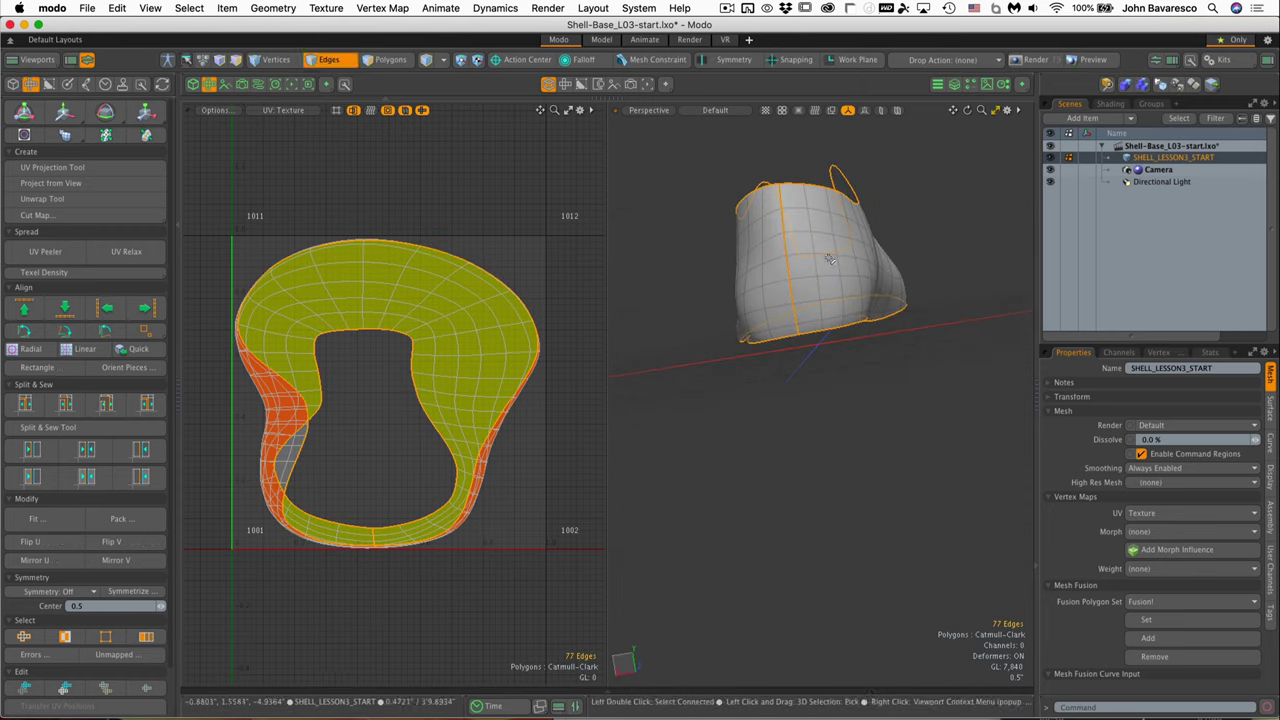
{"action": "double_click", "coordinate": [814, 336], "text": "shift"}
{"action": "left_click_drag", "start_coordinate": [814, 336], "coordinate": [832, 262], "text": "alt"}
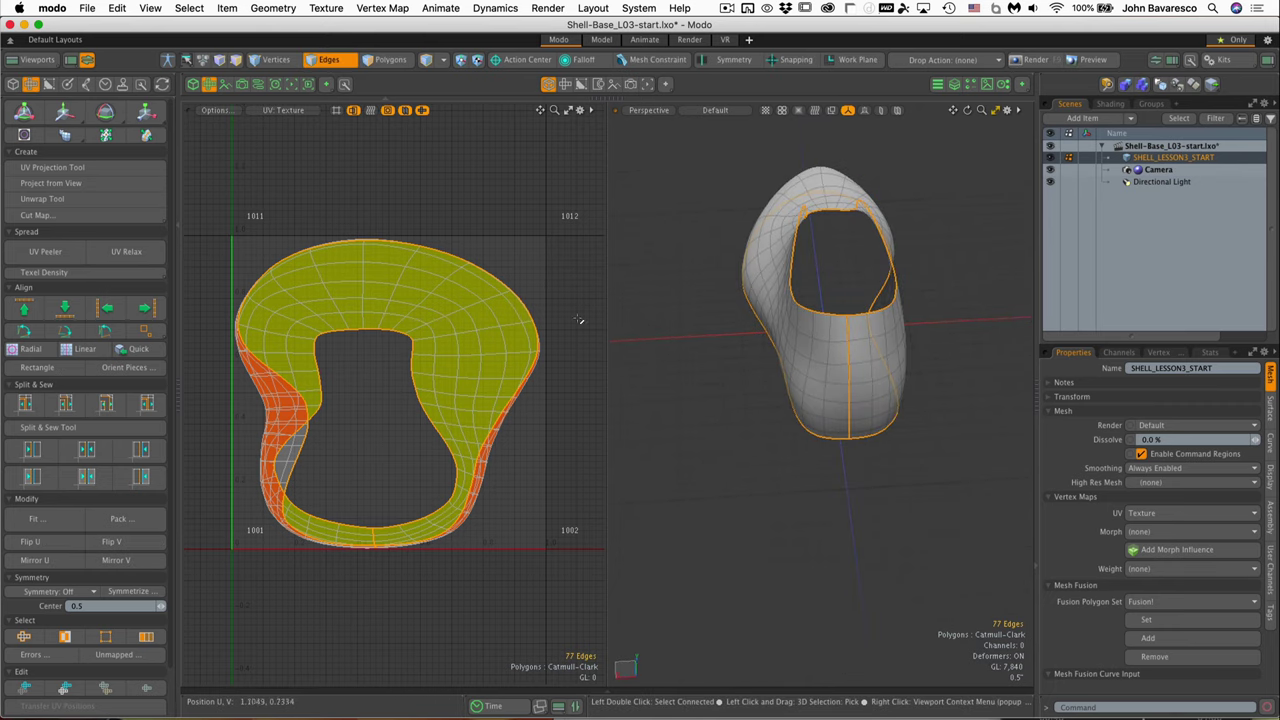
- Unwrap the shell along the selected edges with the Unwrap Tool and show its properties clear of the UV layout
{"action": "left_click", "coordinate": [119, 203]}
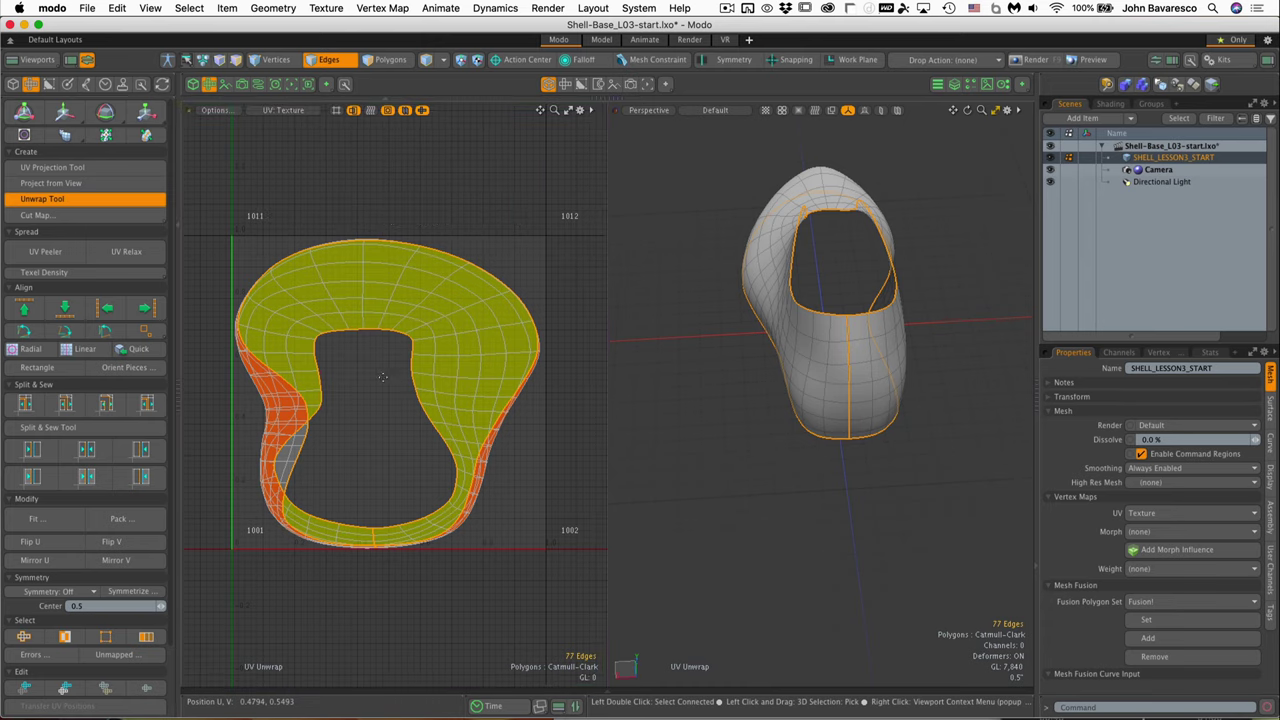
{"action": "left_click", "coordinate": [382, 377]}
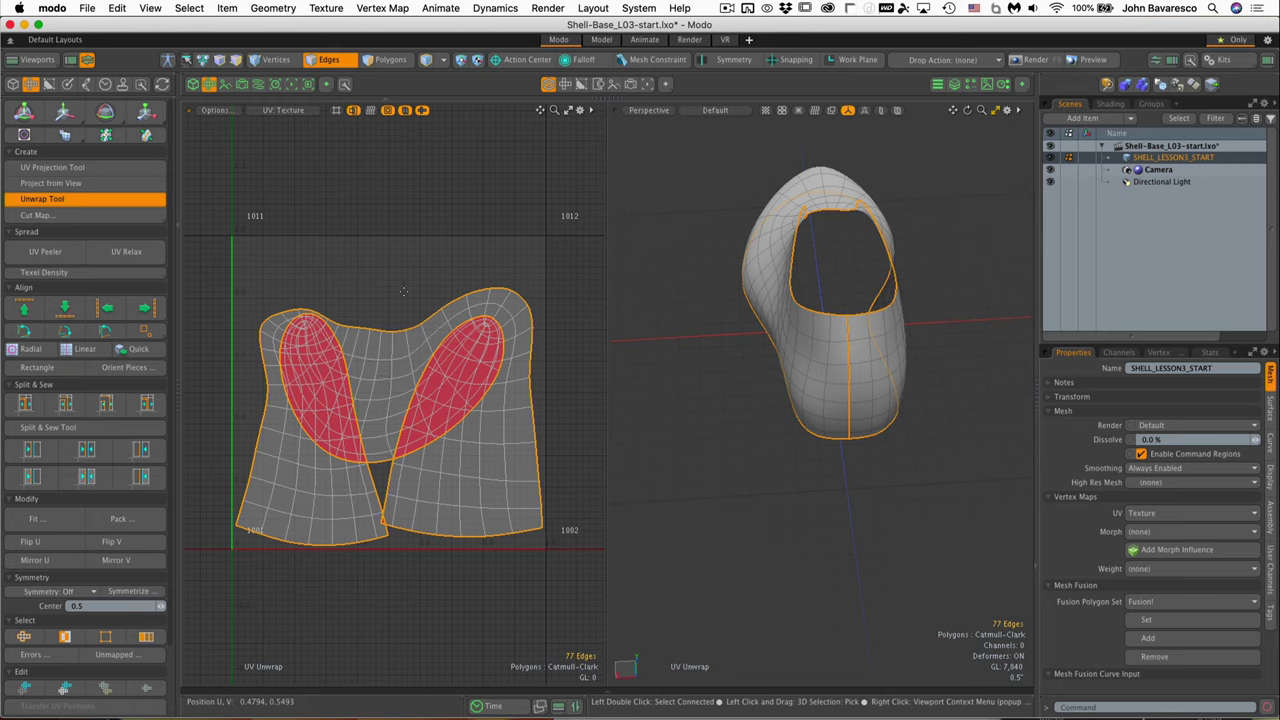
{"action": "key", "text": "k"}
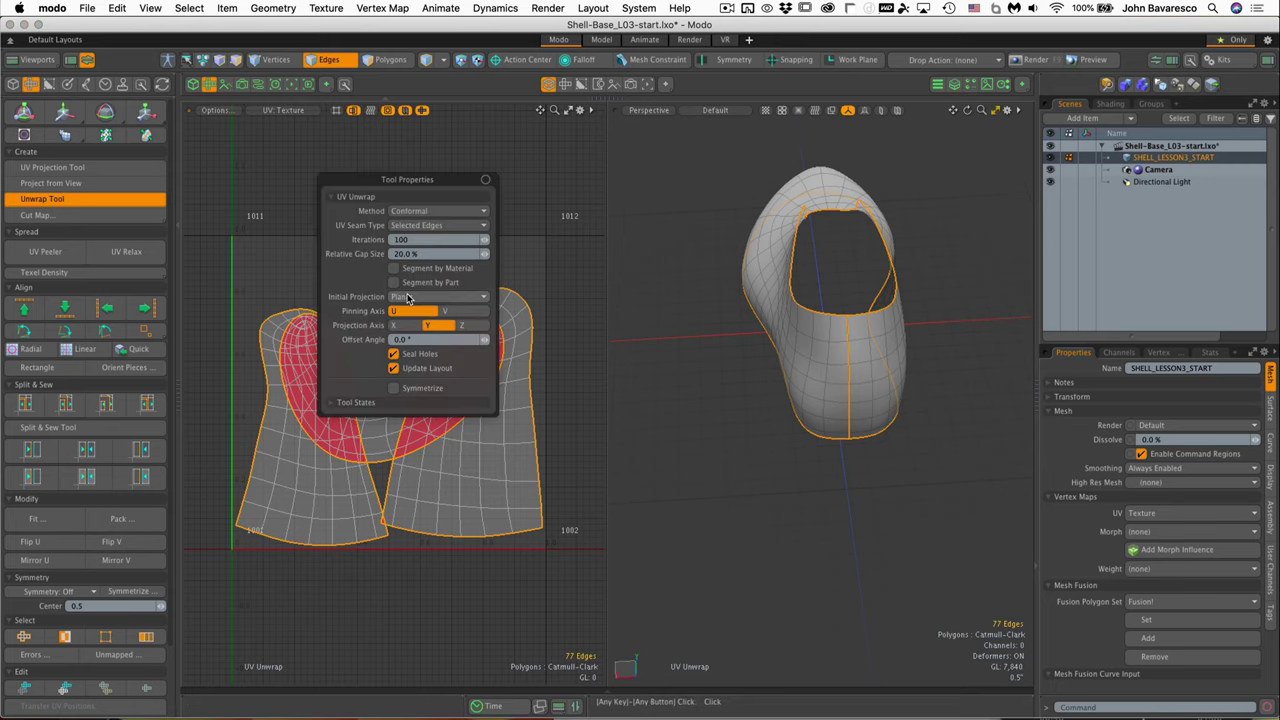
{"action": "left_click_drag", "start_coordinate": [396, 178], "coordinate": [597, 123]}
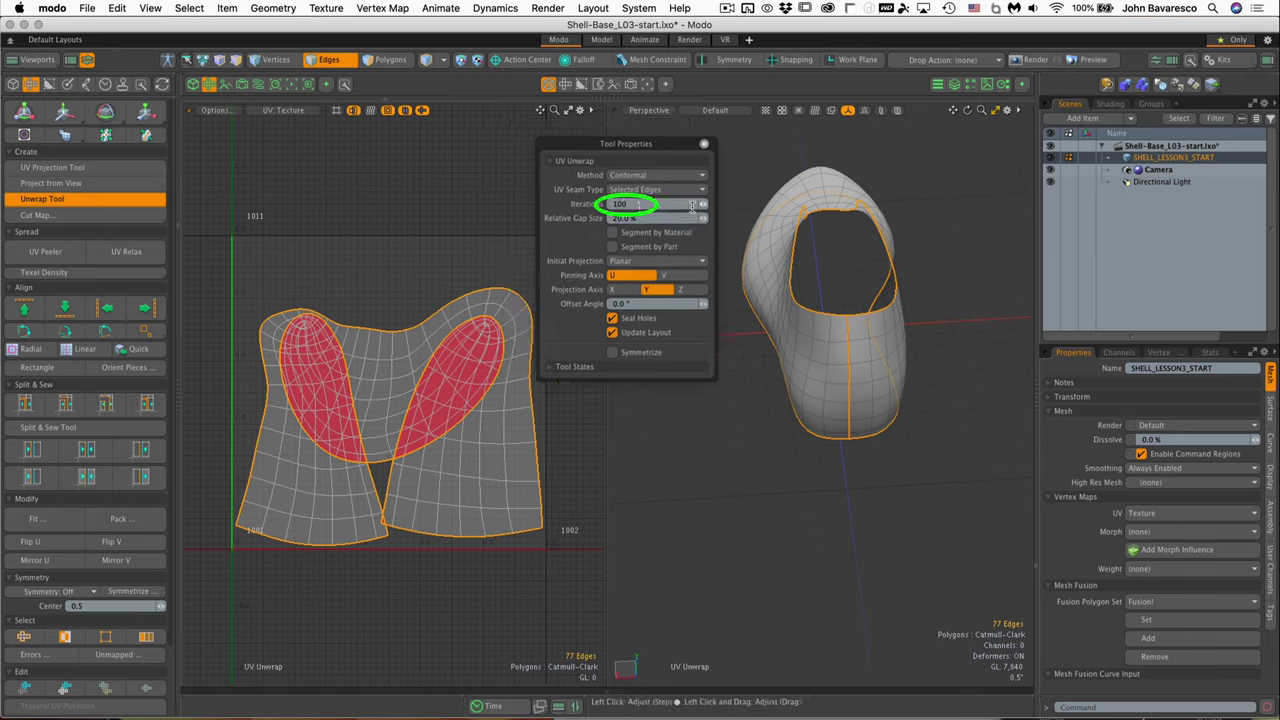
- Raise the unwrap iterations to 256 with the Conformal method
{"action": "mouse_move", "coordinate": [704, 206]}
{"action": "left_mouse_down"}
{"action": "mouse_move", "coordinate": [737, 206]}
{"action": "mouse_move", "coordinate": [706, 203]}
{"action": "left_mouse_up"}
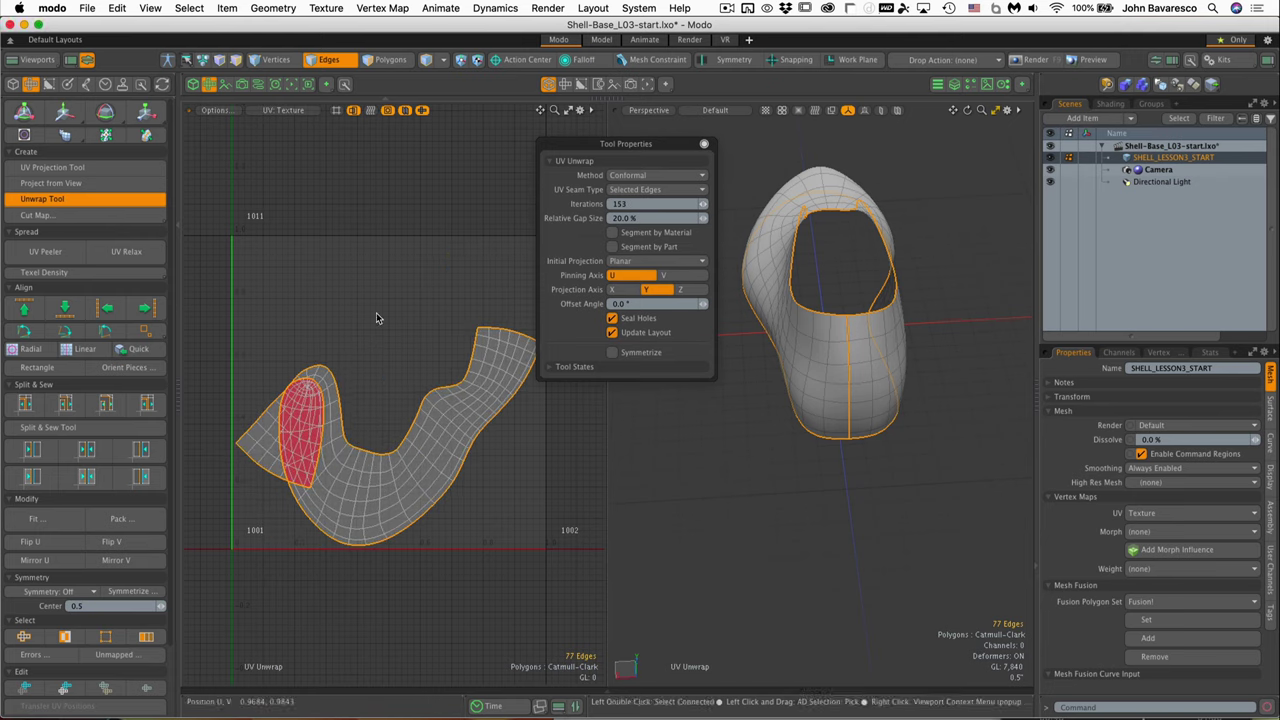
{"action": "left_click_drag", "start_coordinate": [378, 318], "coordinate": [394, 318]}
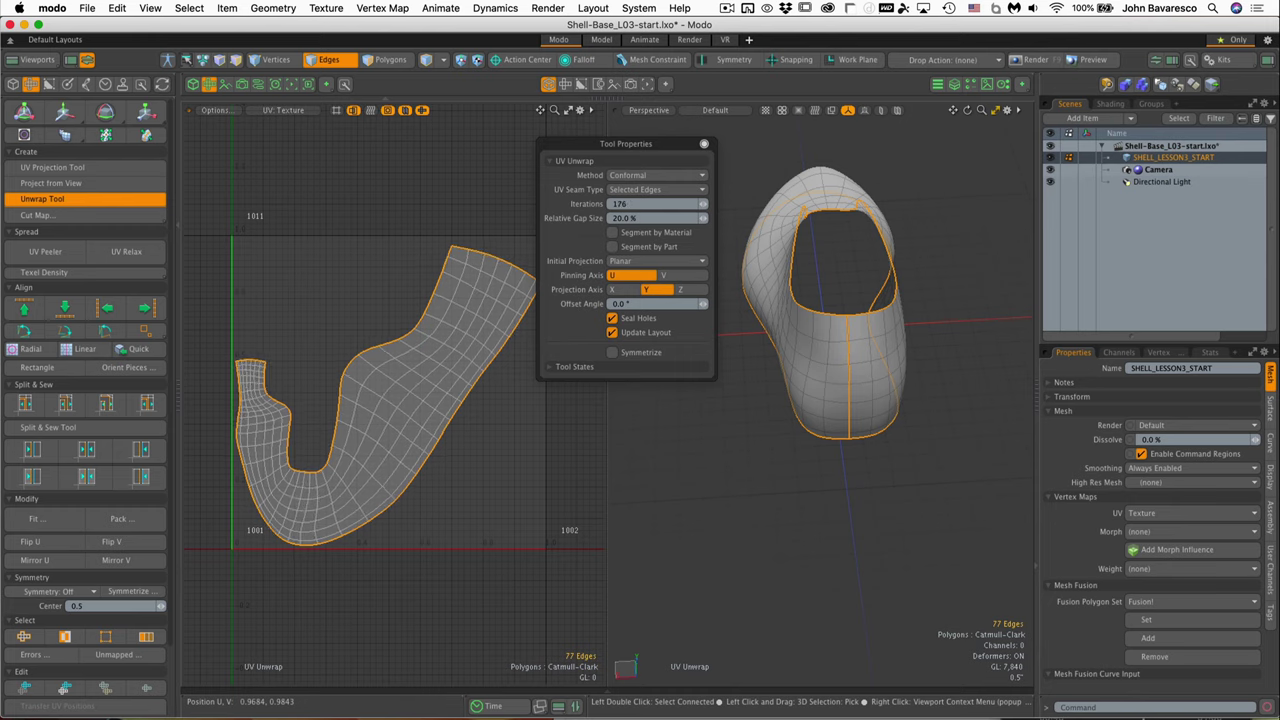
{"action": "left_click_drag", "start_coordinate": [703, 204], "coordinate": [719, 204]}
{"action": "left_click_drag", "start_coordinate": [432, 318], "coordinate": [448, 318]}
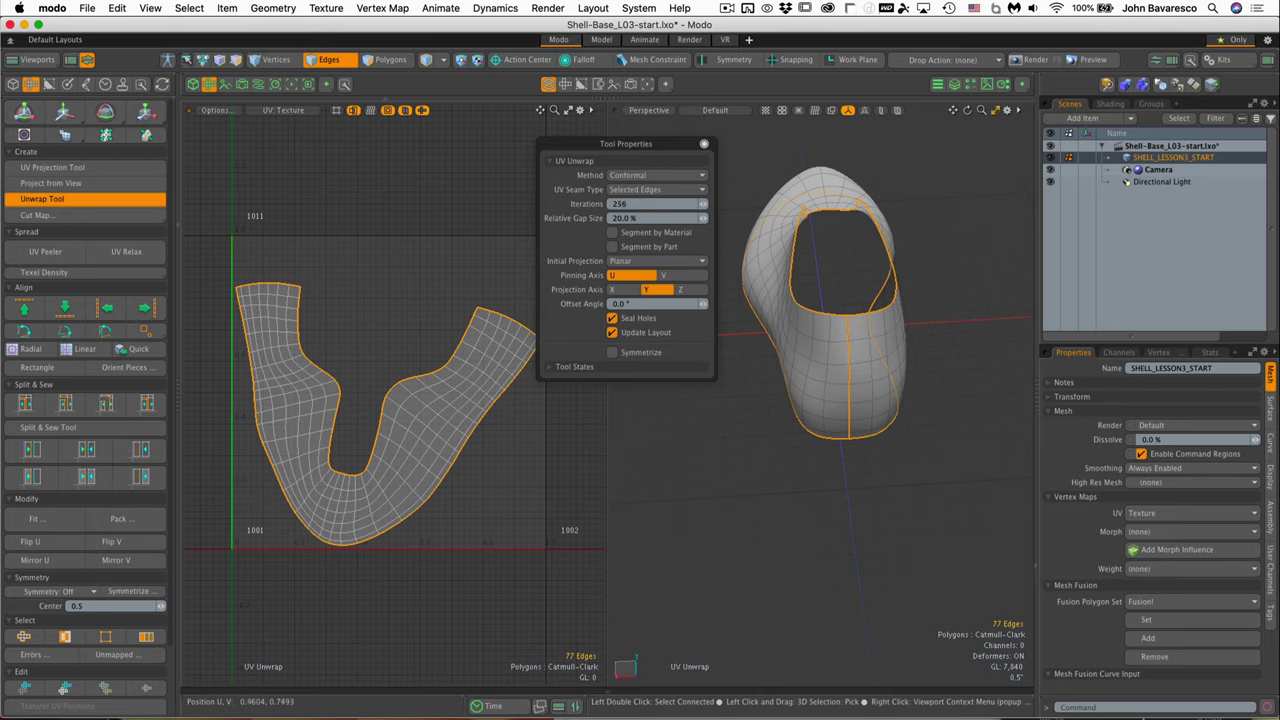
- Change the unwrap method to Angle Based with 320 iterations and close the tool properties
{"action": "left_click", "coordinate": [656, 177]}
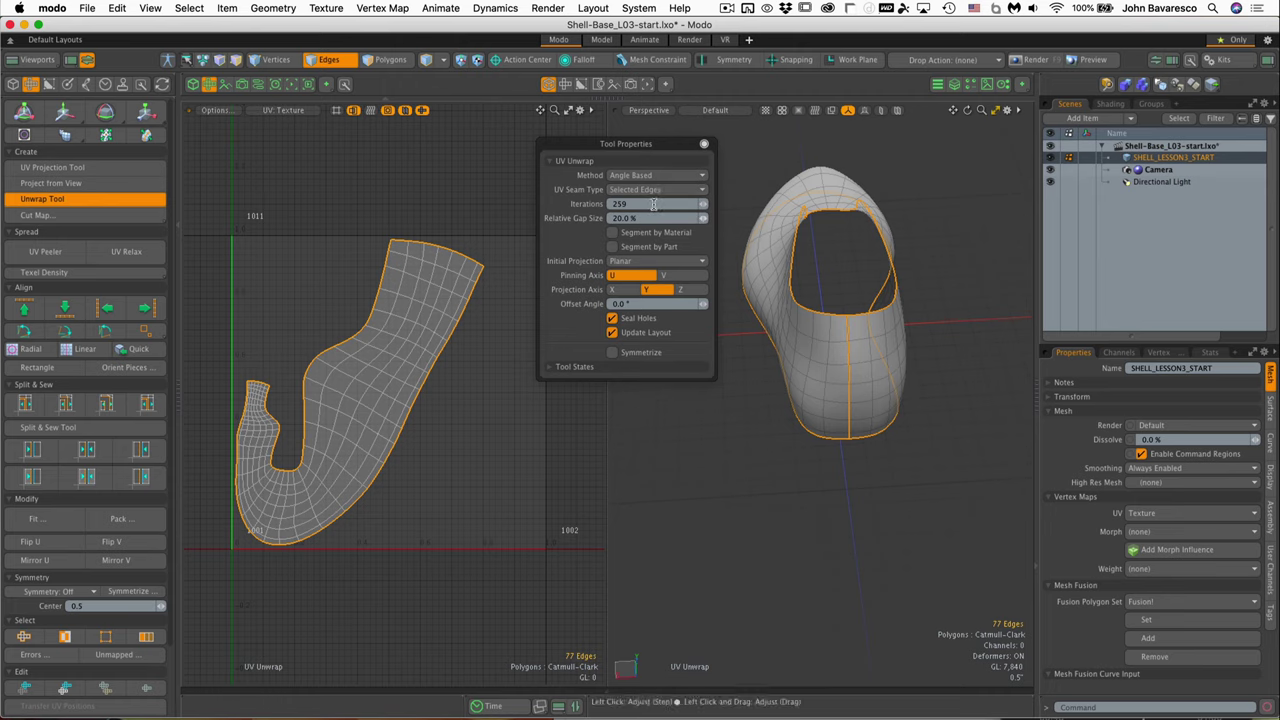
{"action": "left_click_drag", "start_coordinate": [492, 242], "coordinate": [541, 242]}
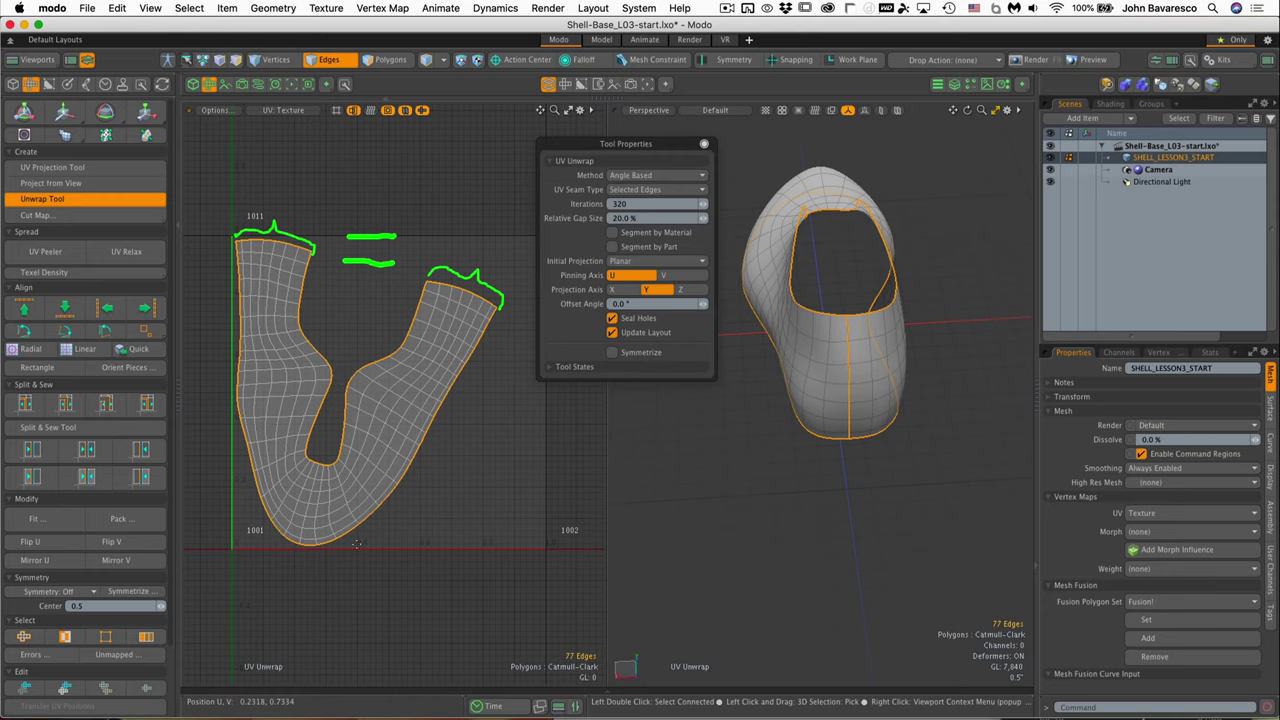
{"action": "left_click", "coordinate": [705, 146]}
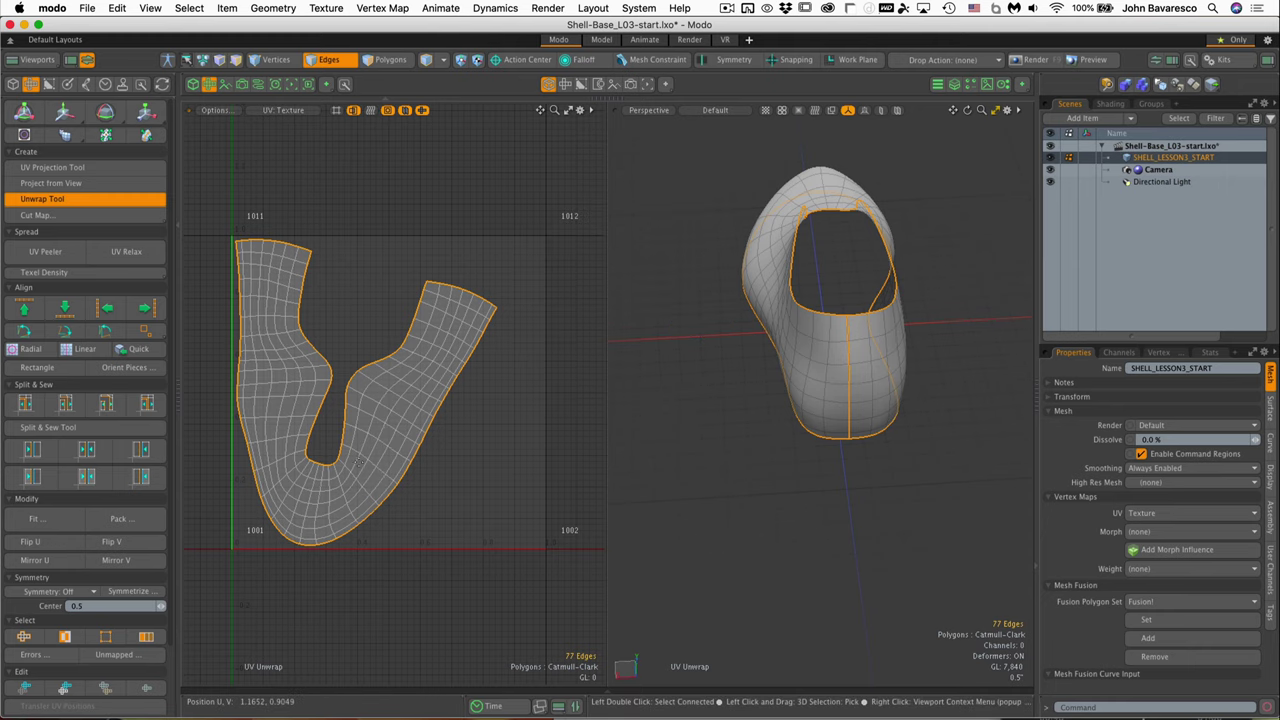
- Finish the unwrap, clear the seam edge selection and switch to polygon selection mode
{"action": "scroll", "coordinate": [346, 464], "scroll_direction": "up", "scroll_amount": 2}
{"action": "left_click_drag", "start_coordinate": [346, 464], "coordinate": [368, 489], "text": "alt"}
{"action": "key", "text": "q"}
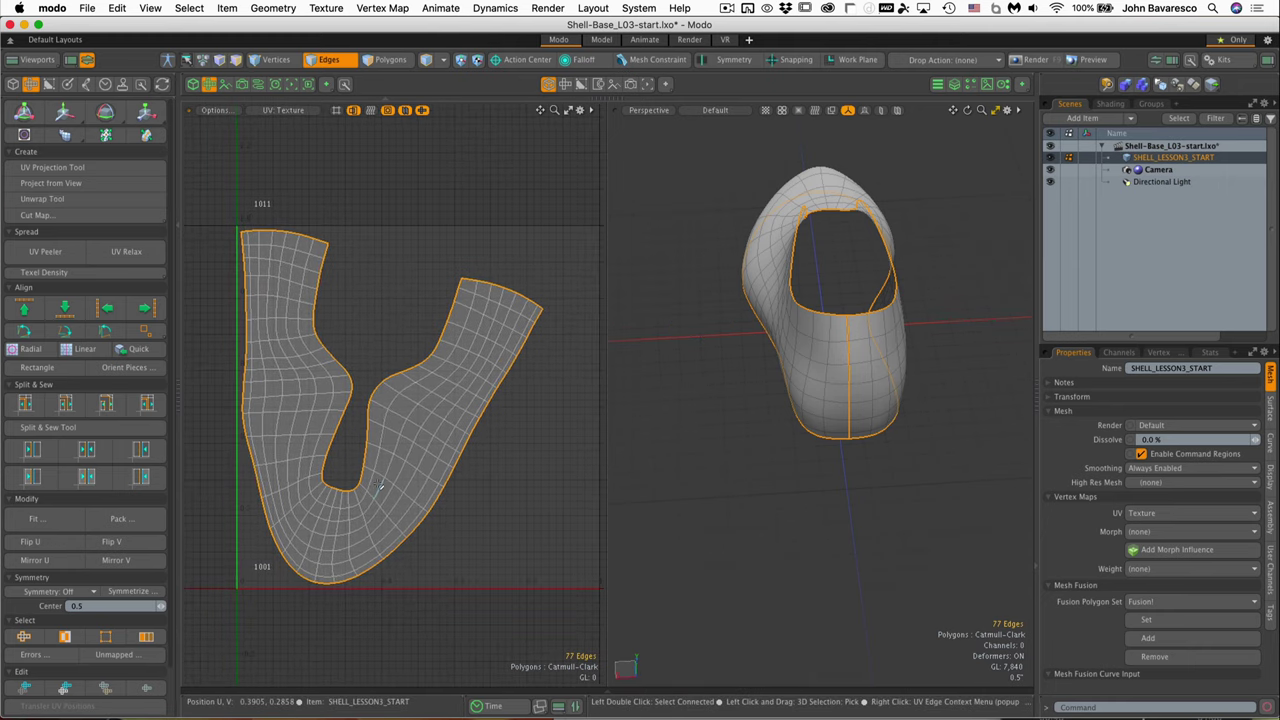
{"action": "key", "text": "Escape"}
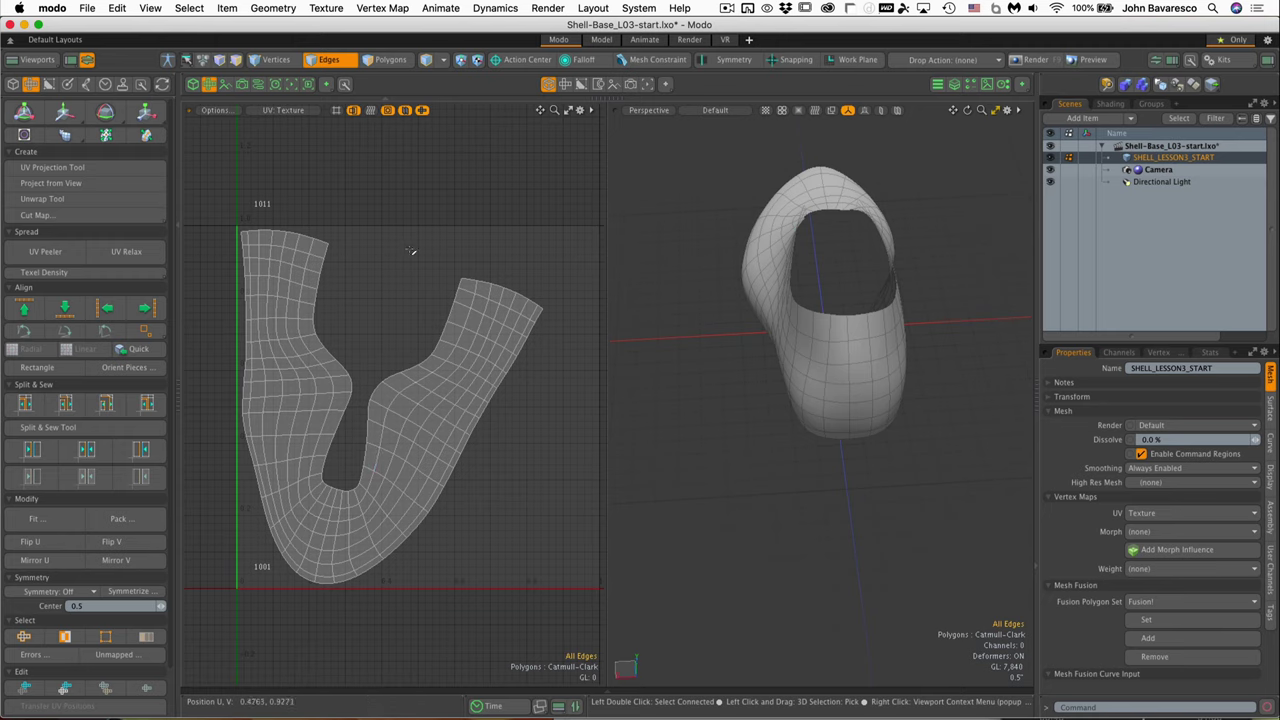
{"action": "key", "text": "3"}
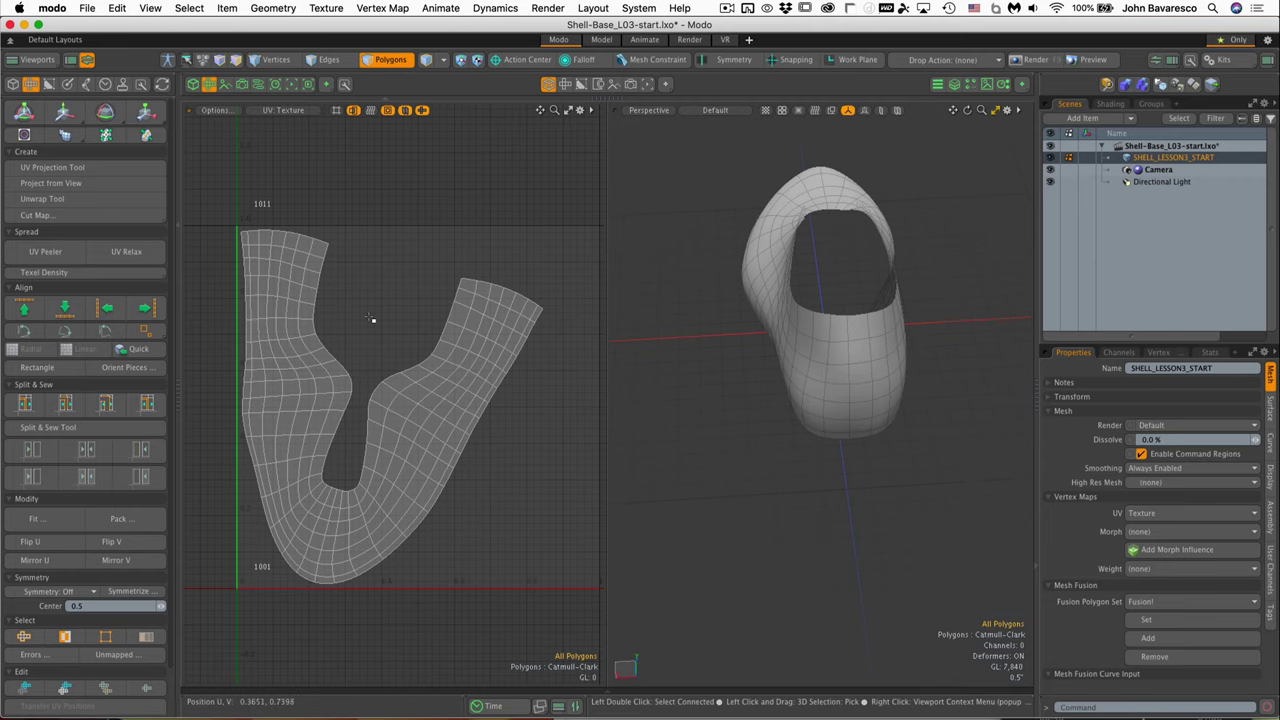
{"action": "left_click_drag", "start_coordinate": [383, 320], "coordinate": [412, 328], "text": "ctrl+alt"}
{"action": "key", "text": "t"}
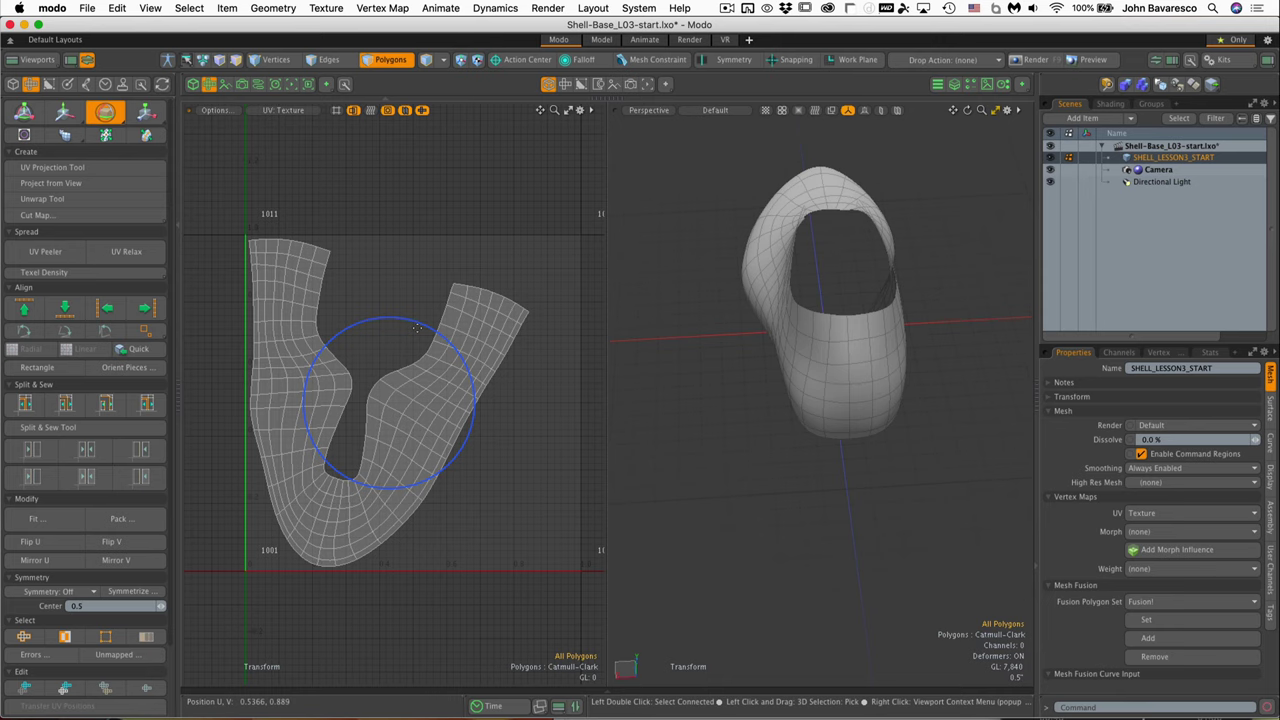
{"action": "left_click_drag", "start_coordinate": [417, 328], "coordinate": [430, 328]}
{"action": "key", "text": "super+z"}
{"action": "key", "text": "q"}
- Rotate the unwrapped UV island clockwise until the toe bend points left and both heel ends point right
{"action": "key", "text": "e"}
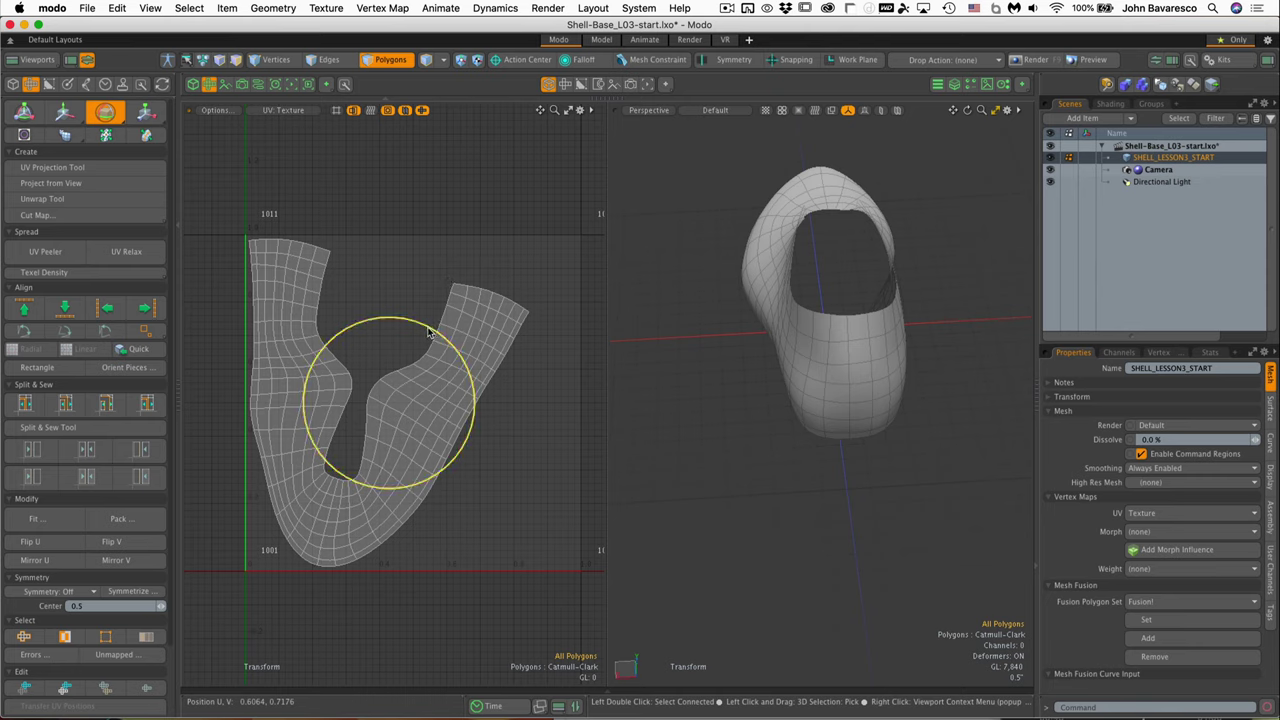
{"action": "key", "text": "ctrl"}
{"action": "left_click_drag", "start_coordinate": [426, 331], "coordinate": [462, 420], "text": "ctrl"}
{"action": "key", "text": "q"}
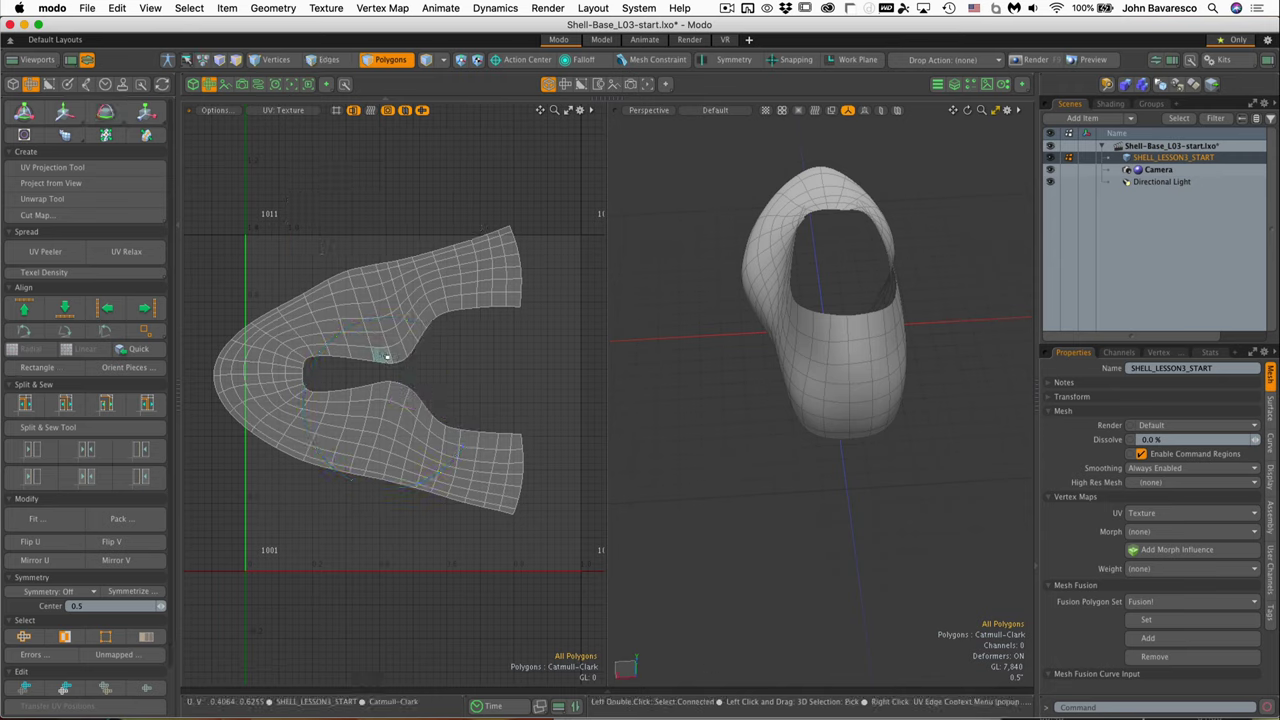
- Move the UV island inside tile 1001 and fit the entire UVs to it with Keep Proportion on and 0.0 % gaps
{"action": "key", "text": "w"}
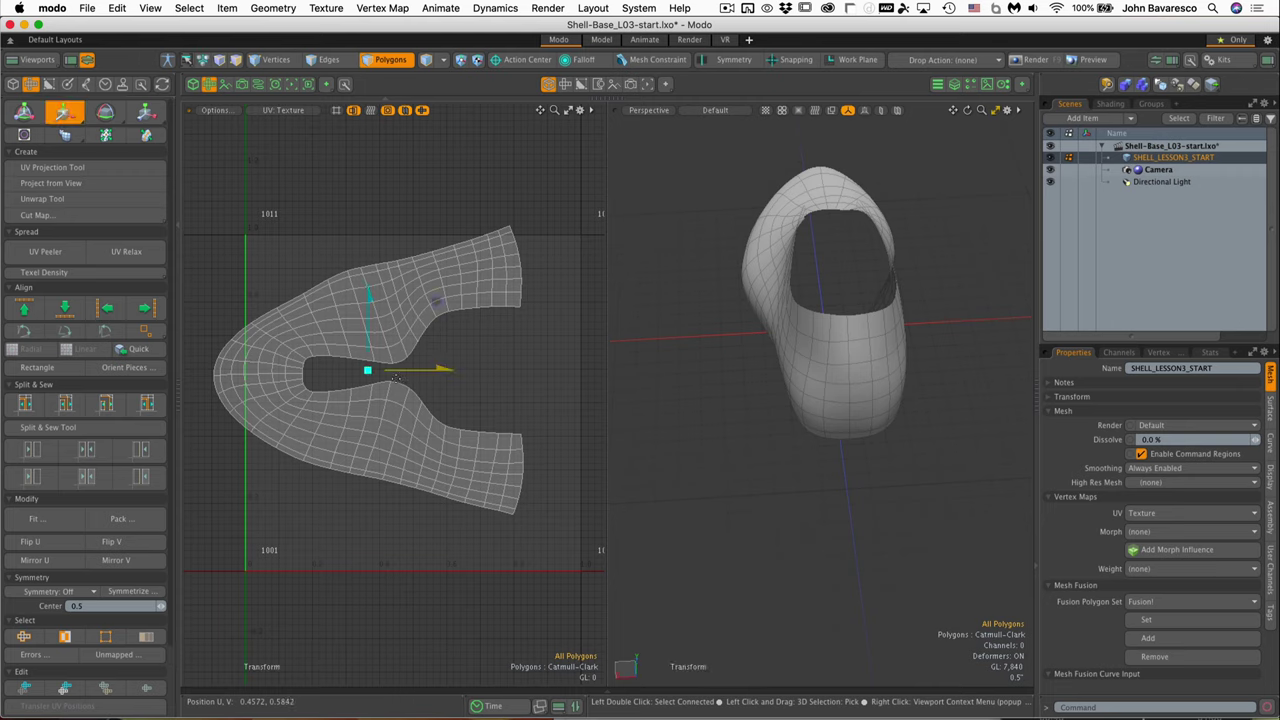
{"action": "left_click_drag", "start_coordinate": [368, 375], "coordinate": [410, 394]}
{"action": "key", "text": "space"}
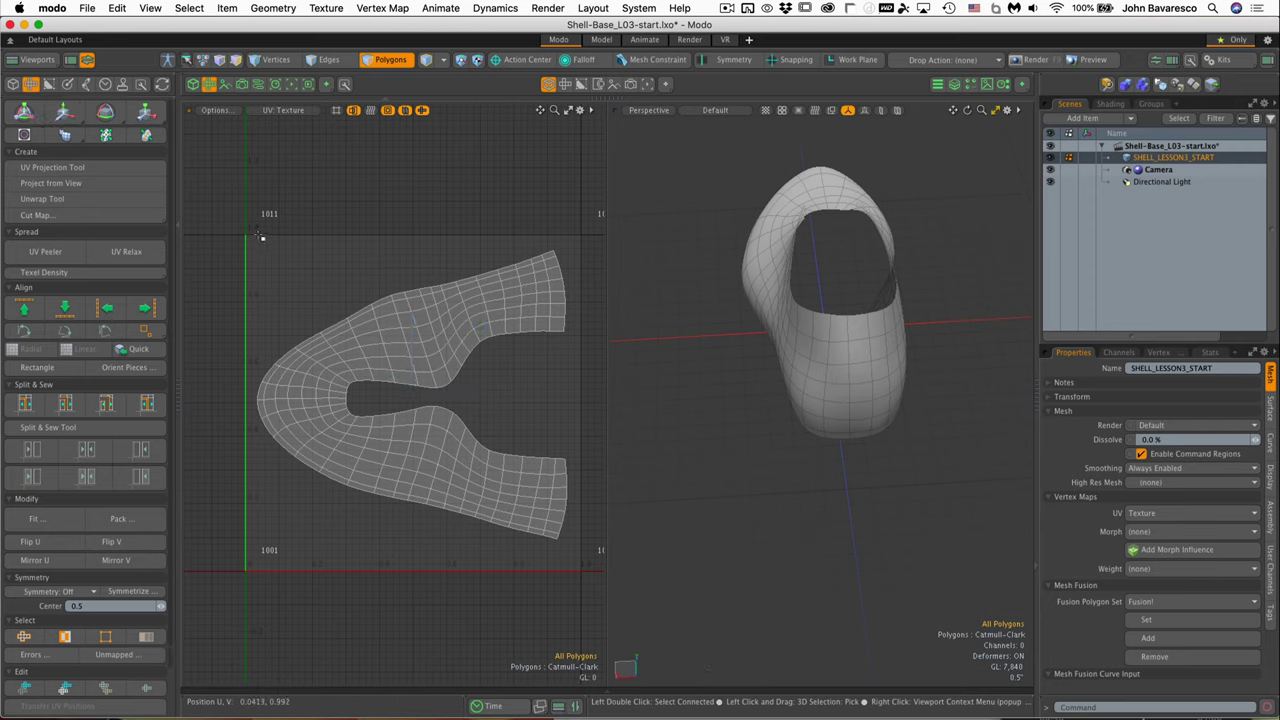
{"action": "left_click", "coordinate": [64, 524]}
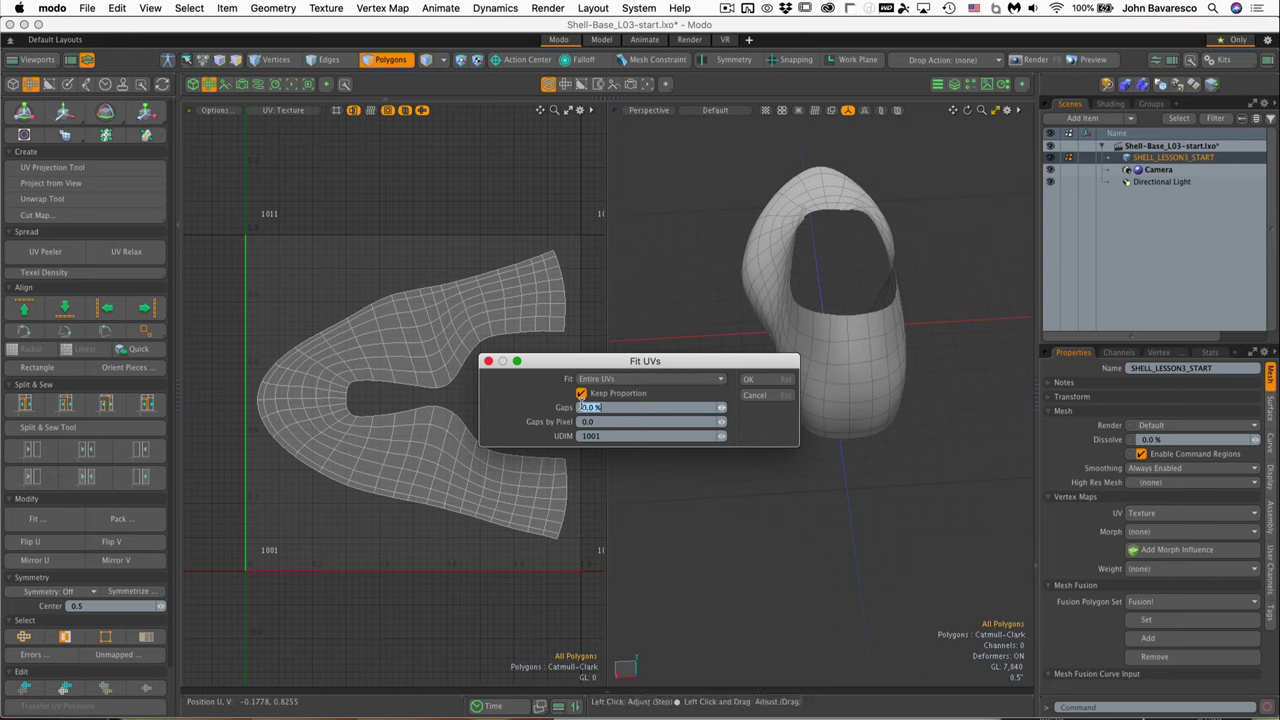
{"action": "left_click", "coordinate": [769, 379]}
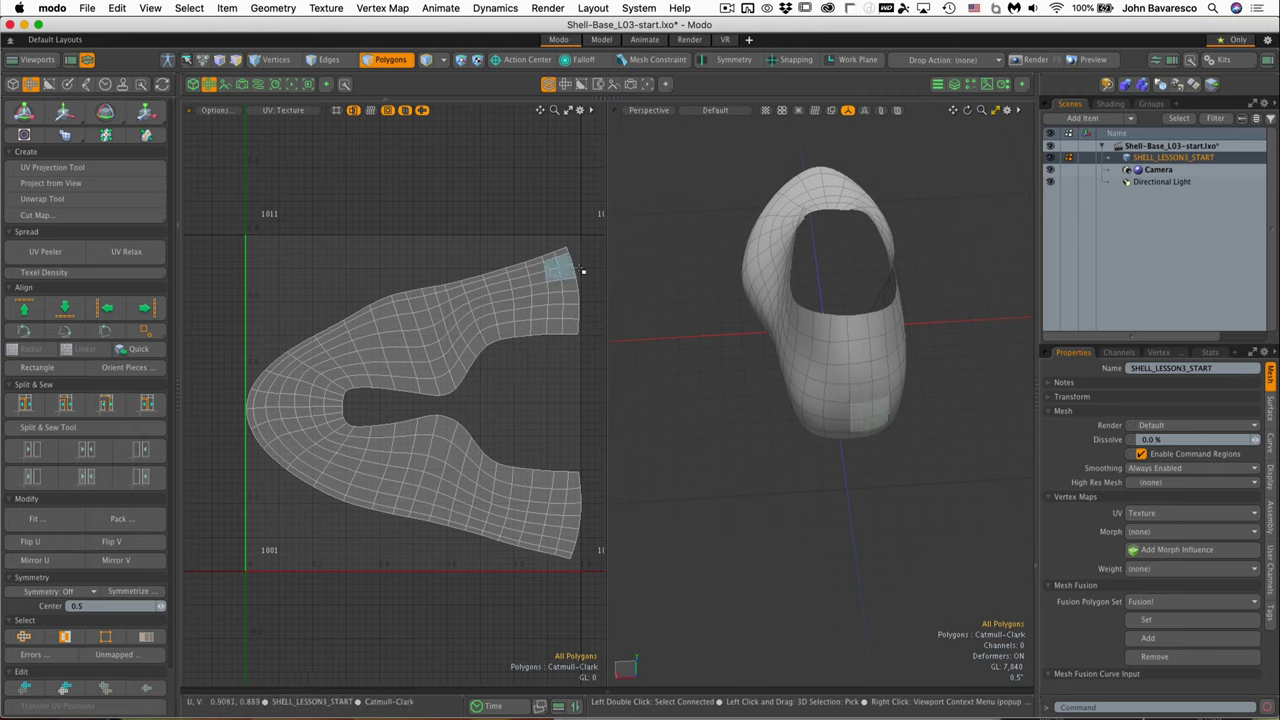
- Straighten the UV island's upper and lower heel seam edge loops by aligning each one right, and return to polygon selection mode
{"action": "key", "text": "2"}
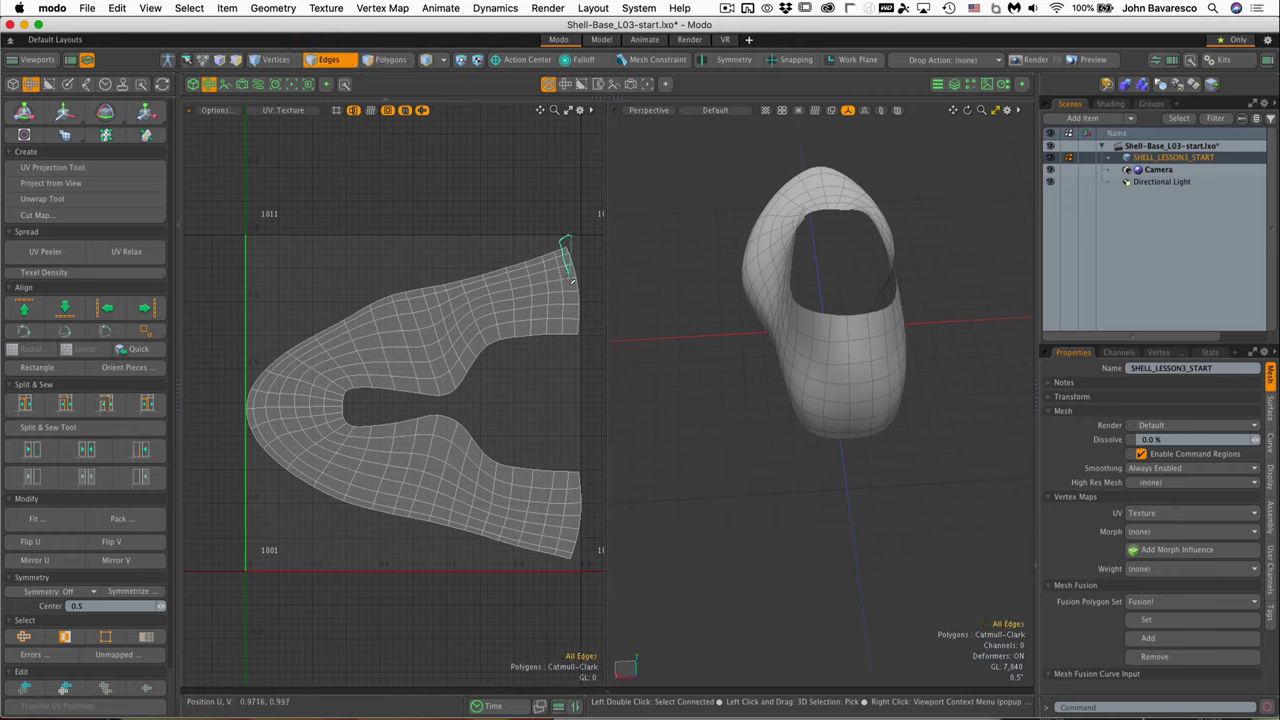
{"action": "double_click", "coordinate": [572, 341]}
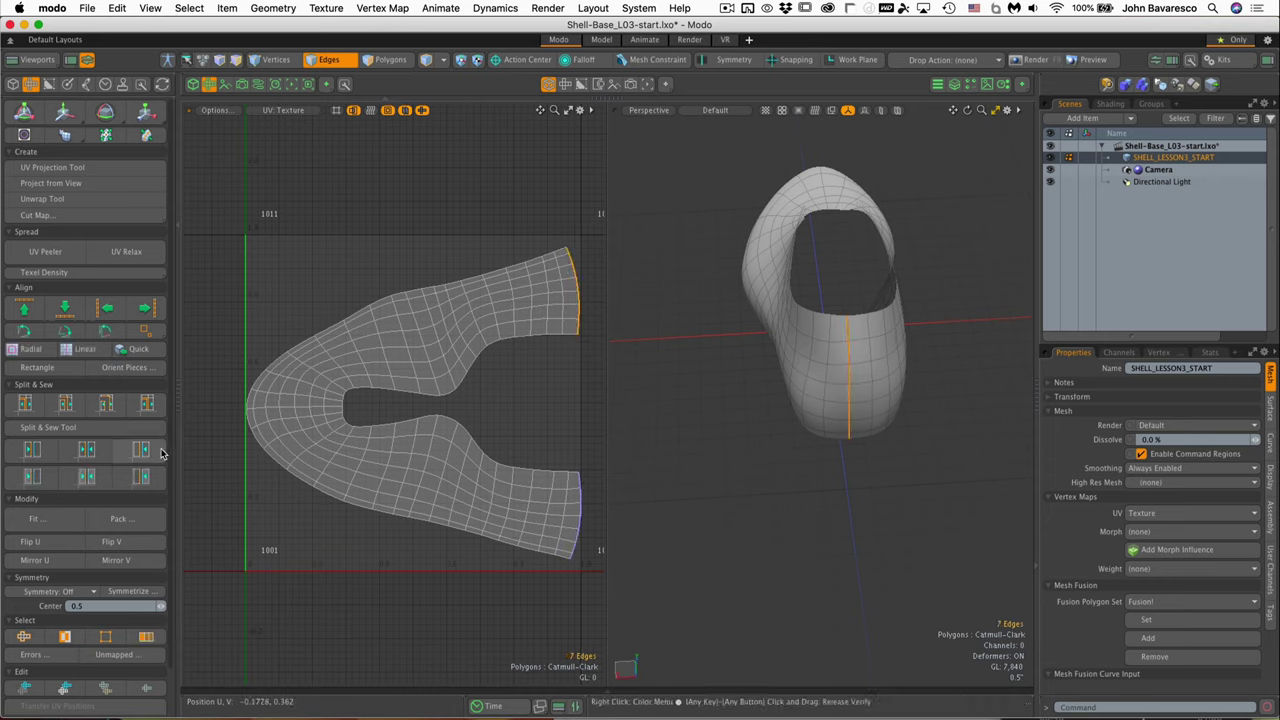
{"action": "left_click", "coordinate": [148, 312]}
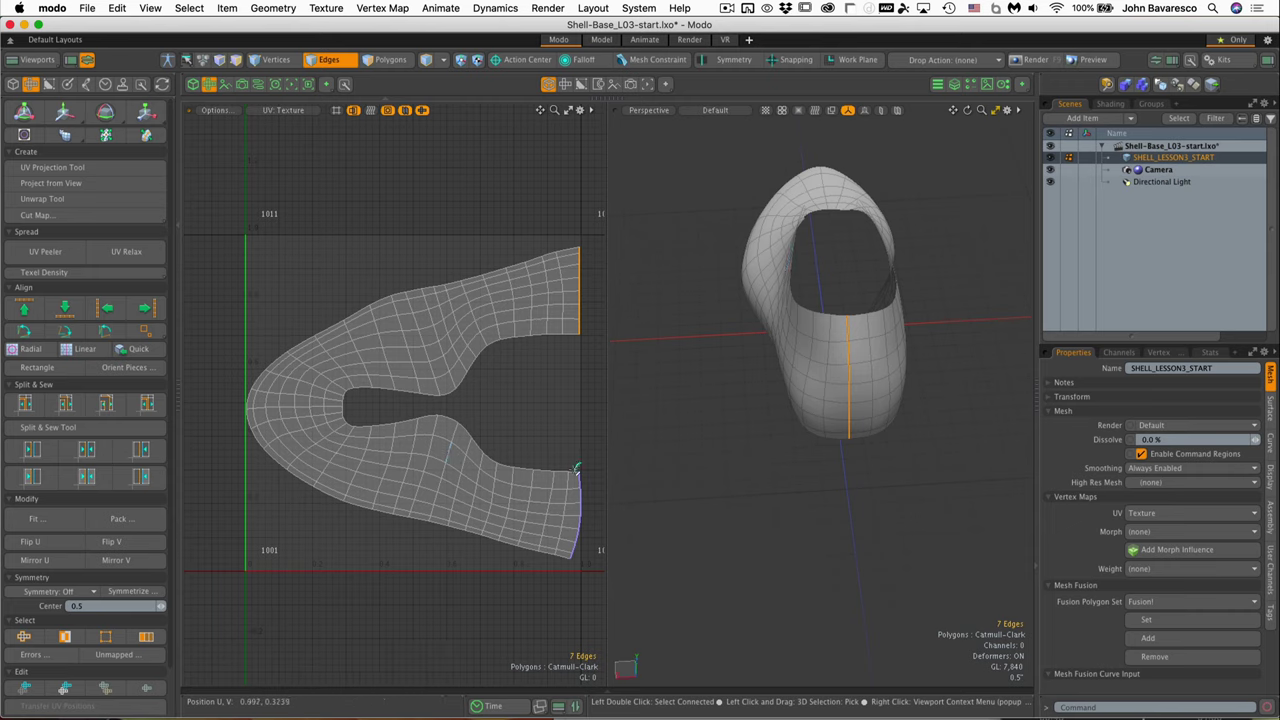
{"action": "double_click", "coordinate": [572, 560]}
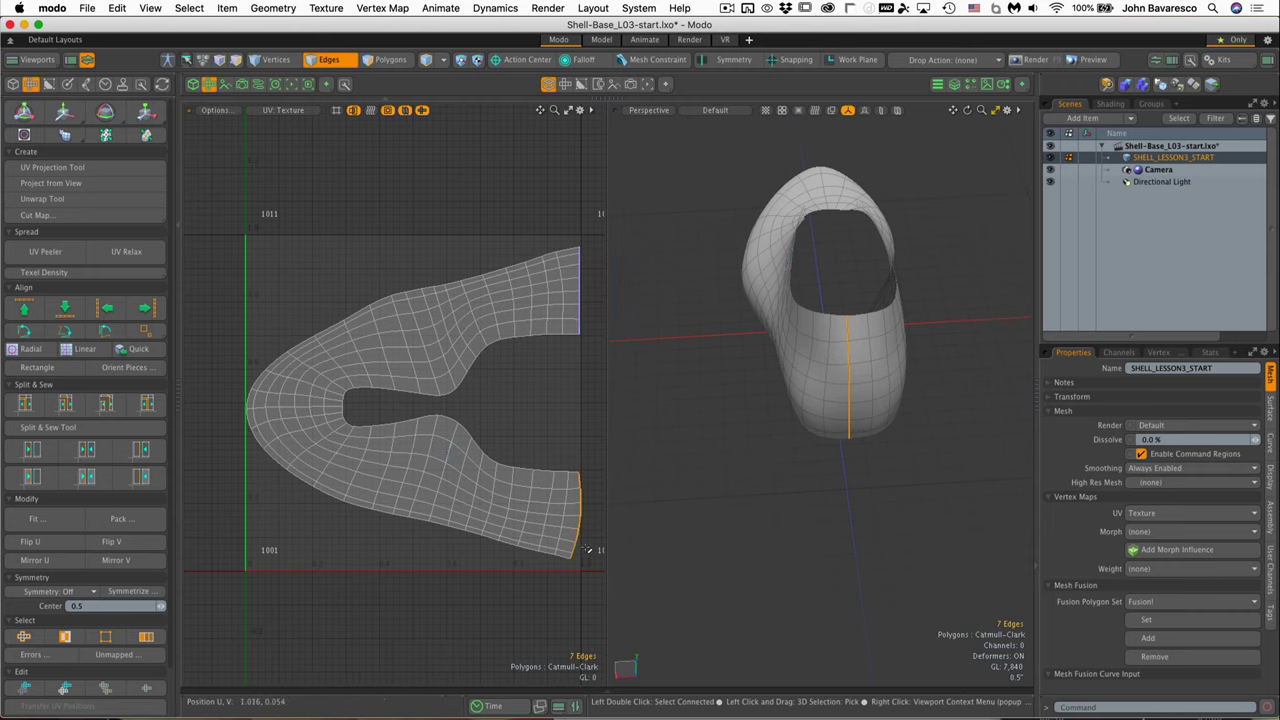
{"action": "left_click", "coordinate": [146, 309]}
{"action": "key", "text": "3"}
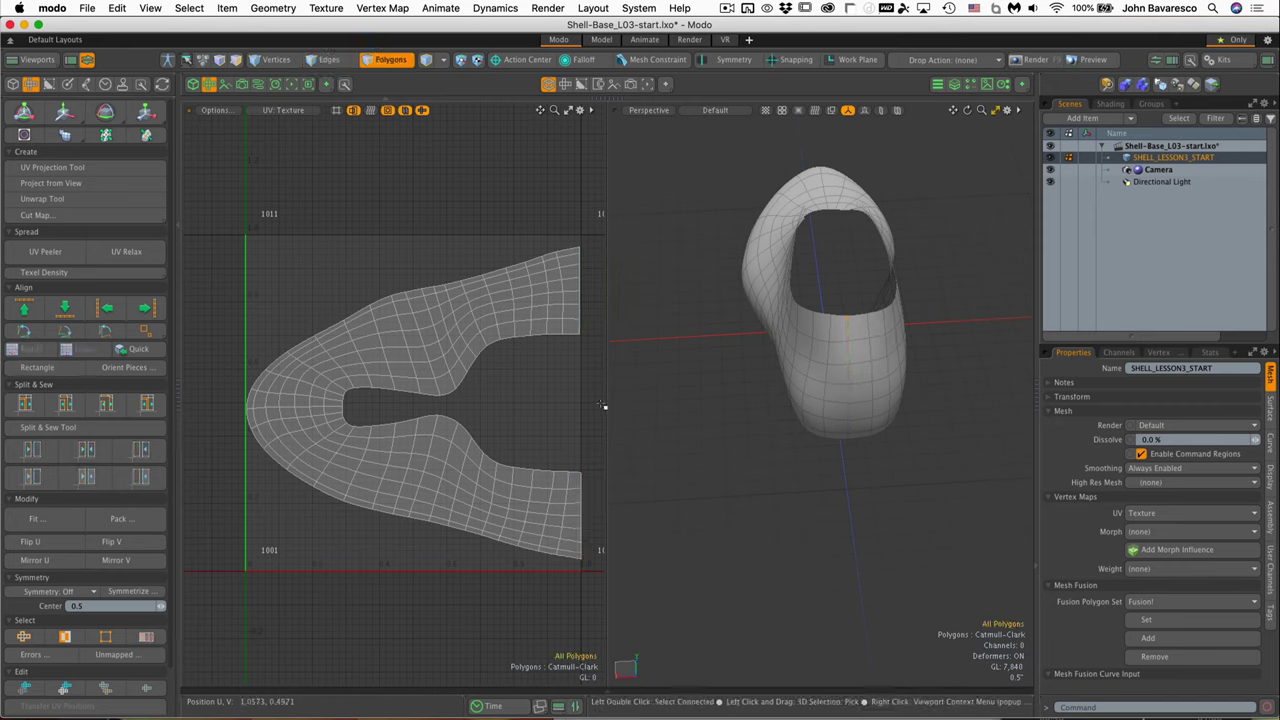
- Enable viewport texture overrides in the perspective view, apply the grid1024.png UV texture to the shell, and close the preset browser
{"action": "left_click", "coordinate": [768, 113]}
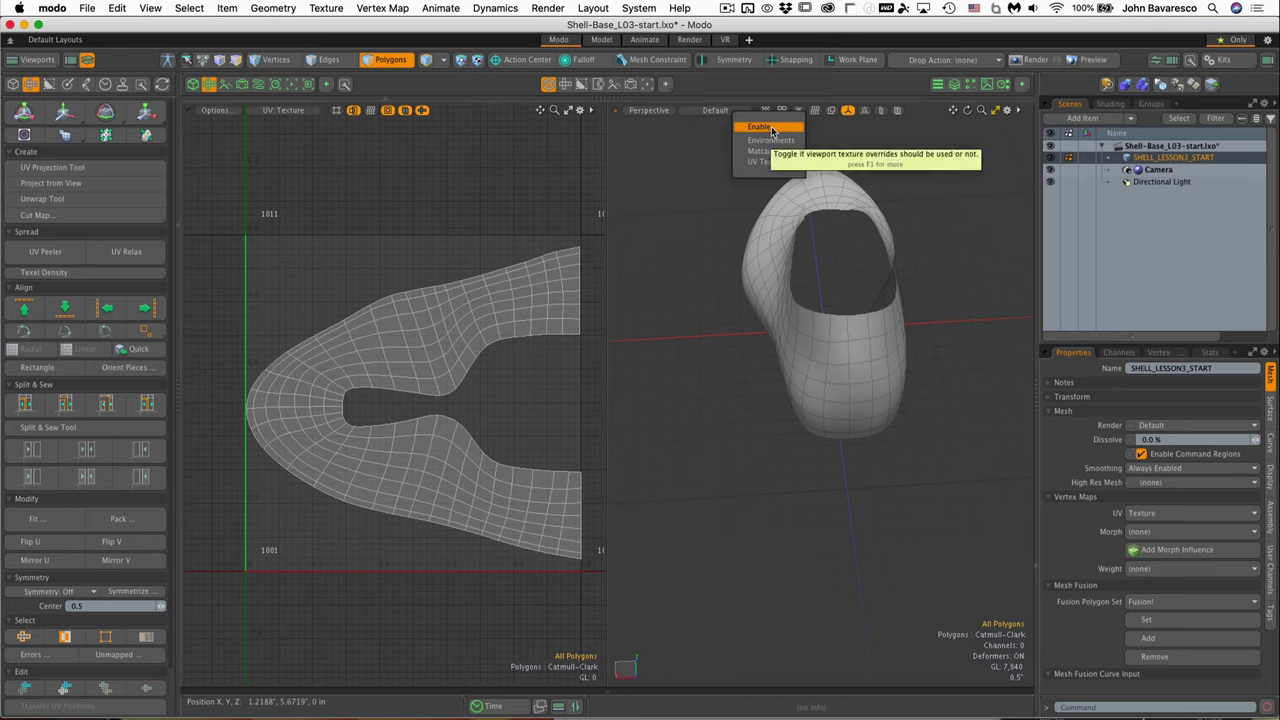
{"action": "left_click", "coordinate": [769, 127]}
{"action": "left_click", "coordinate": [769, 114]}
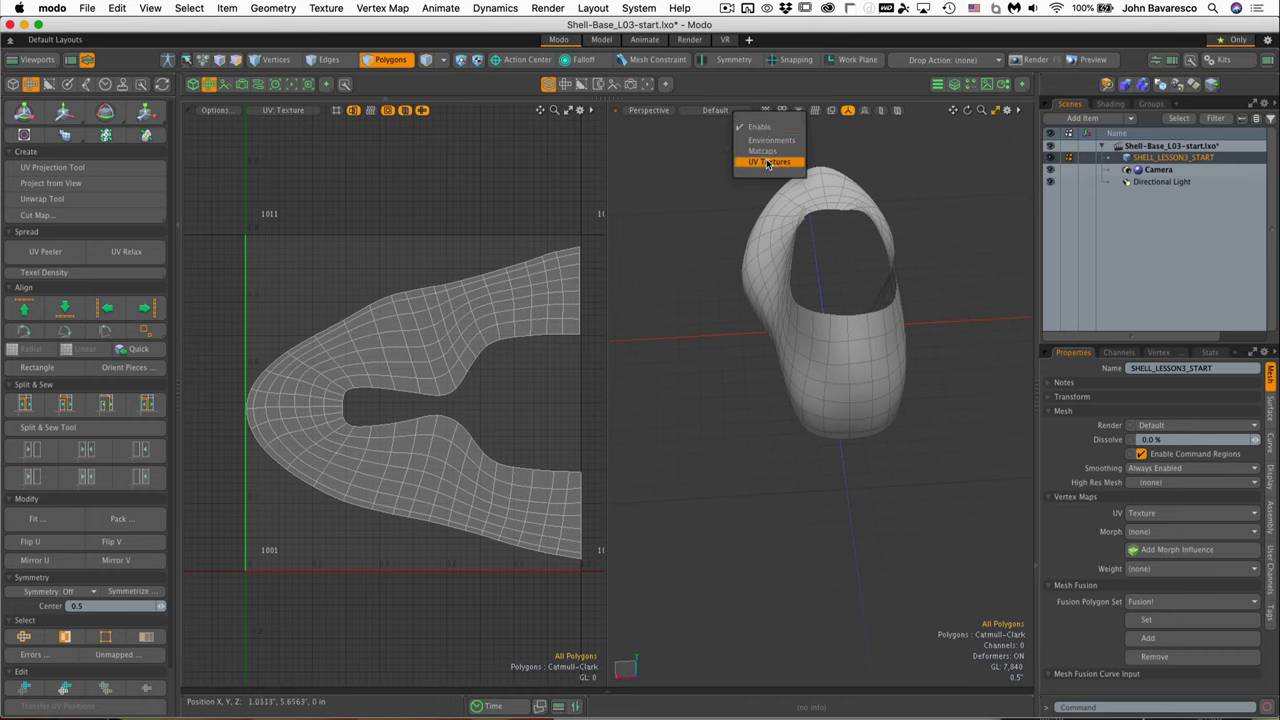
{"action": "left_click", "coordinate": [770, 160]}
{"action": "left_click", "coordinate": [827, 232]}
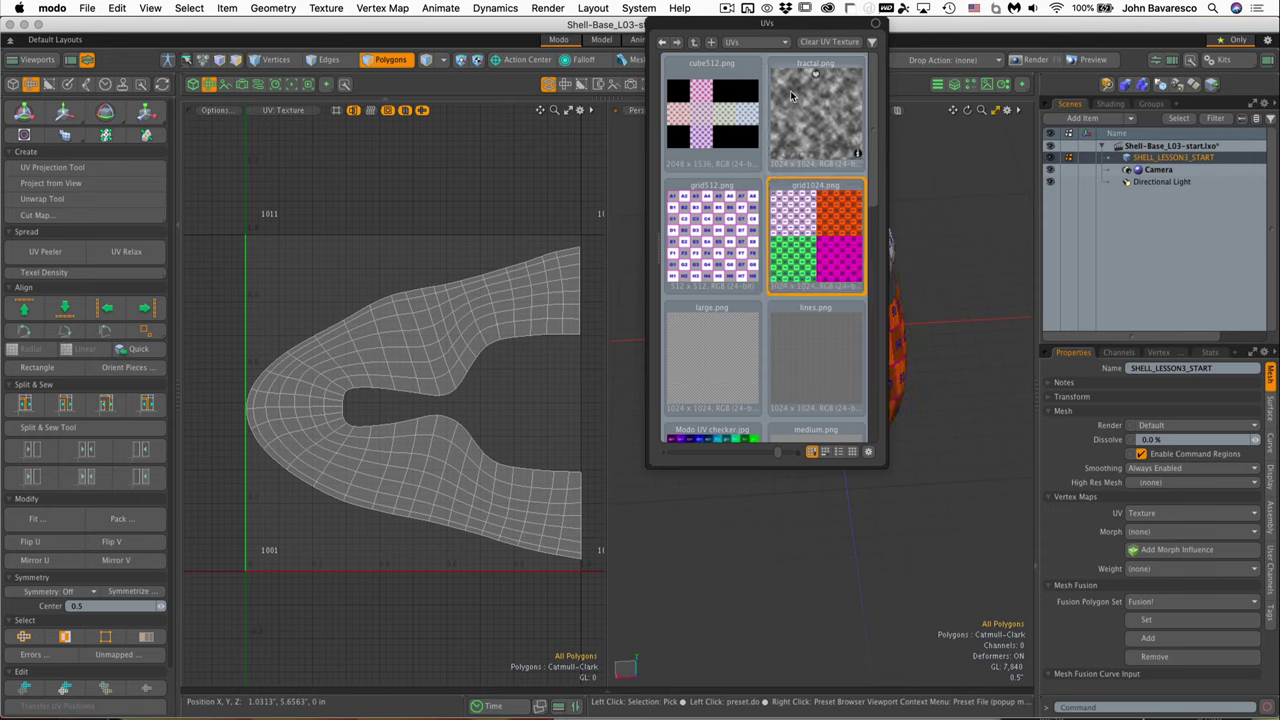
{"action": "left_click_drag", "start_coordinate": [781, 23], "coordinate": [695, 248]}
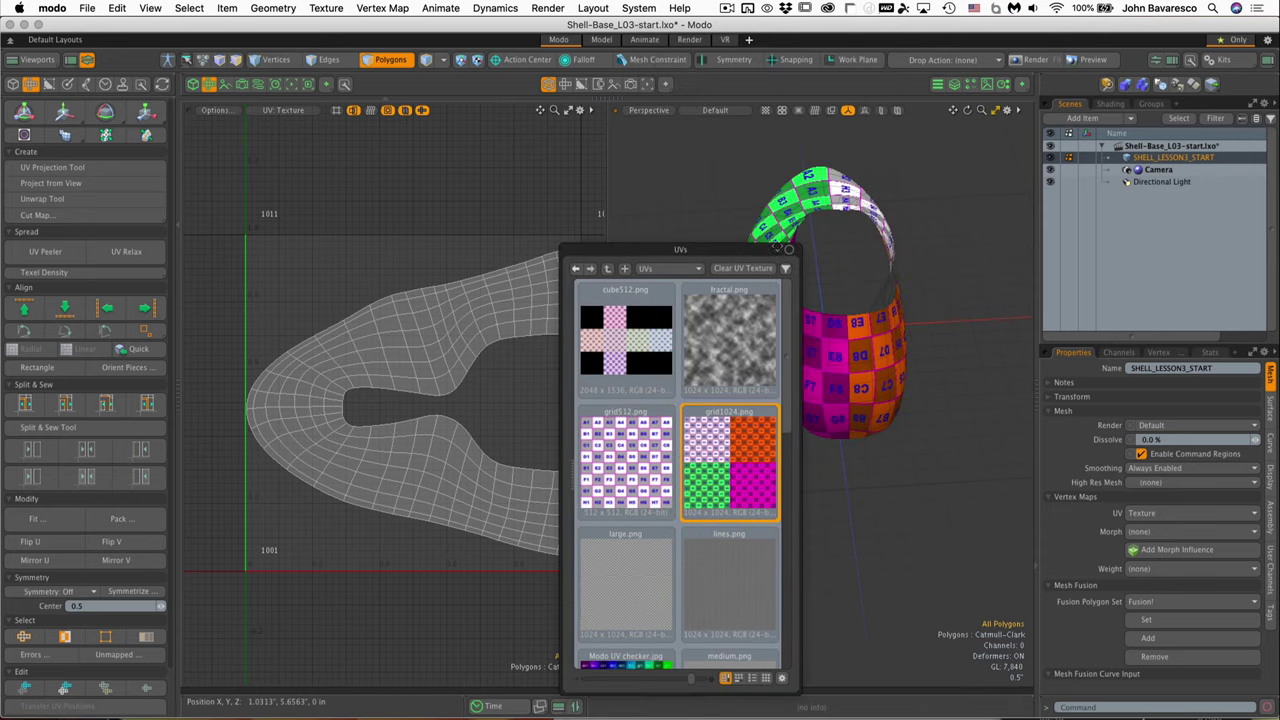
{"action": "left_click", "coordinate": [789, 250]}
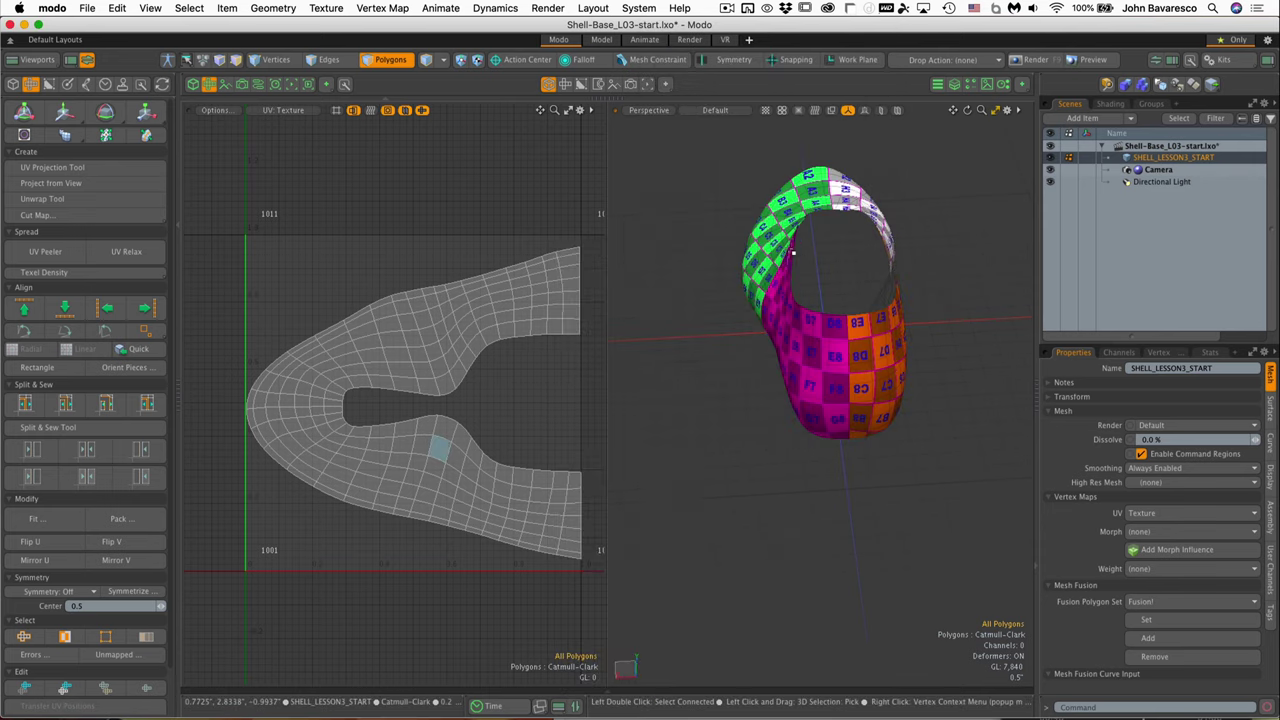
- Examine the checker pattern along both sides and the heel of the shell for stretching and distortion
{"action": "left_click_drag", "start_coordinate": [737, 357], "coordinate": [952, 266], "text": "alt"}
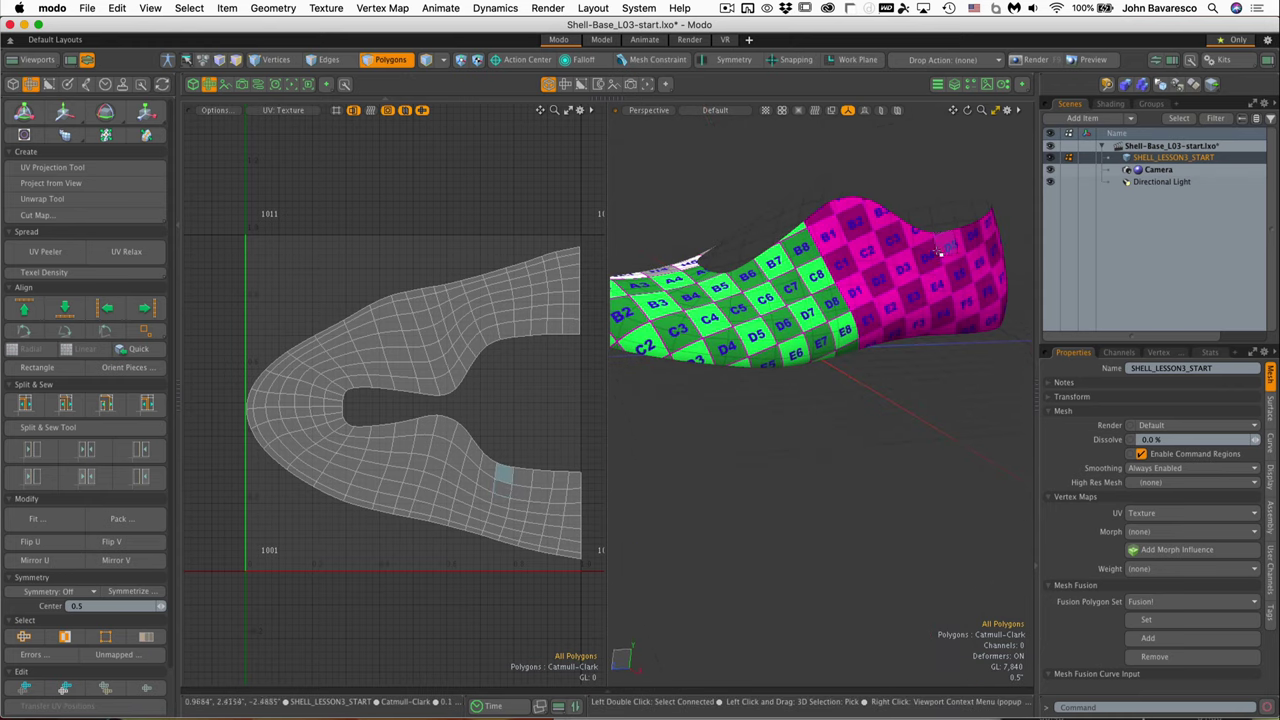
{"action": "left_click_drag", "start_coordinate": [729, 391], "coordinate": [963, 397], "text": "ctrl+alt"}
{"action": "left_click_drag", "start_coordinate": [832, 292], "coordinate": [706, 432], "text": "alt"}
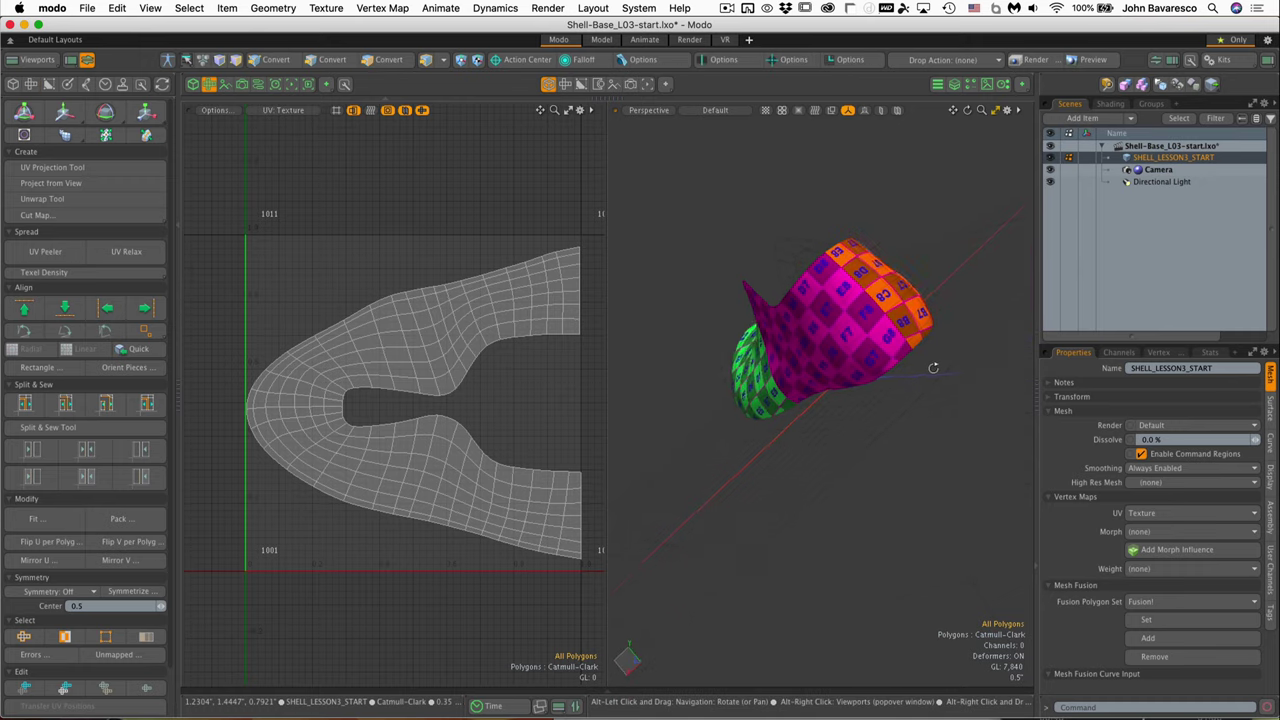
{"action": "left_click_drag", "start_coordinate": [930, 371], "coordinate": [817, 252], "text": "alt"}
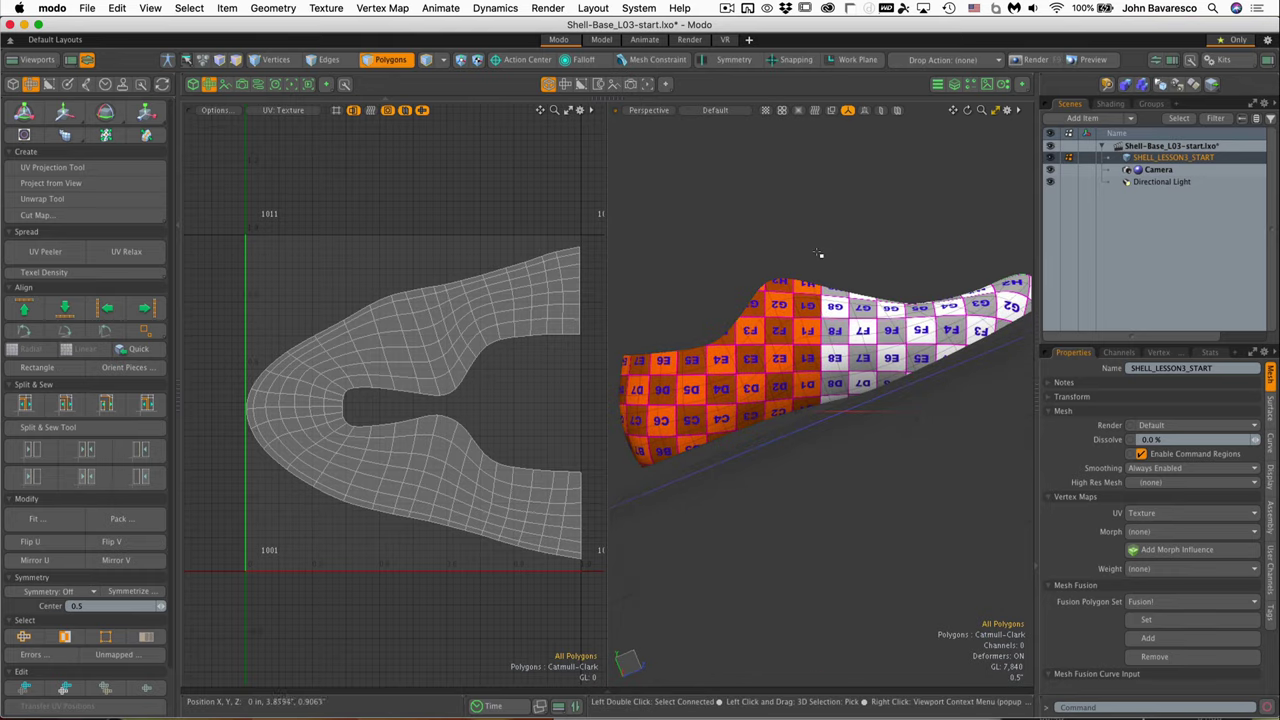